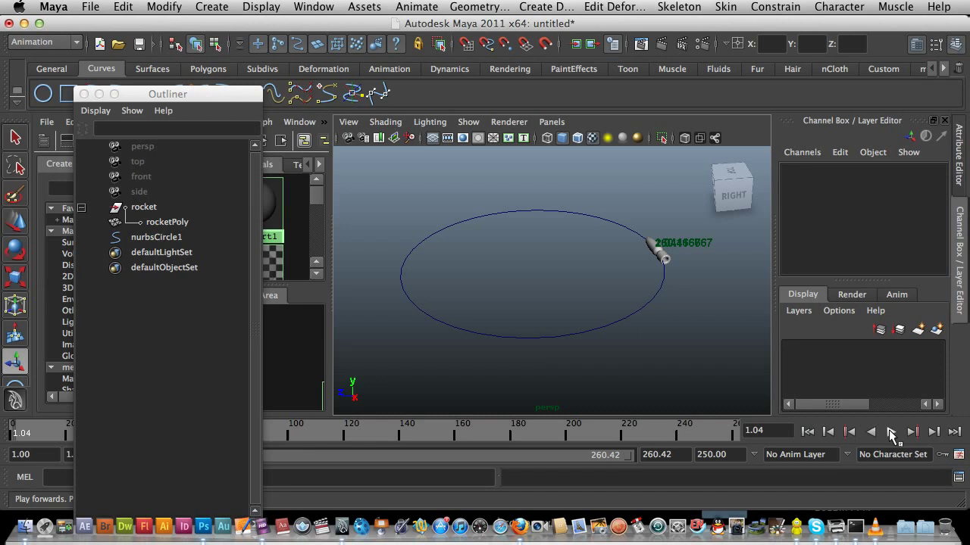
Step: Play the rocket's animation along the circular path, stop it and return to the start frame
click(891, 432)
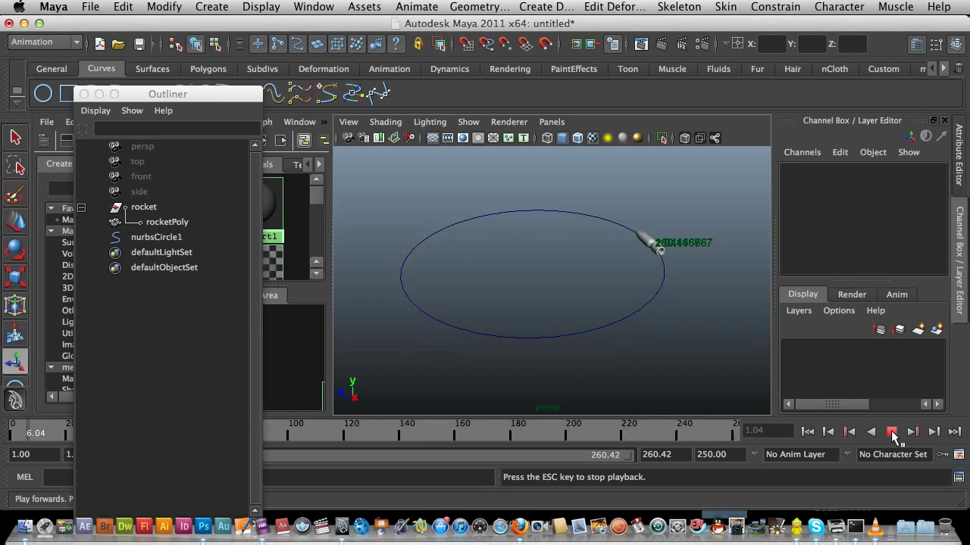
click(890, 435)
click(807, 431)
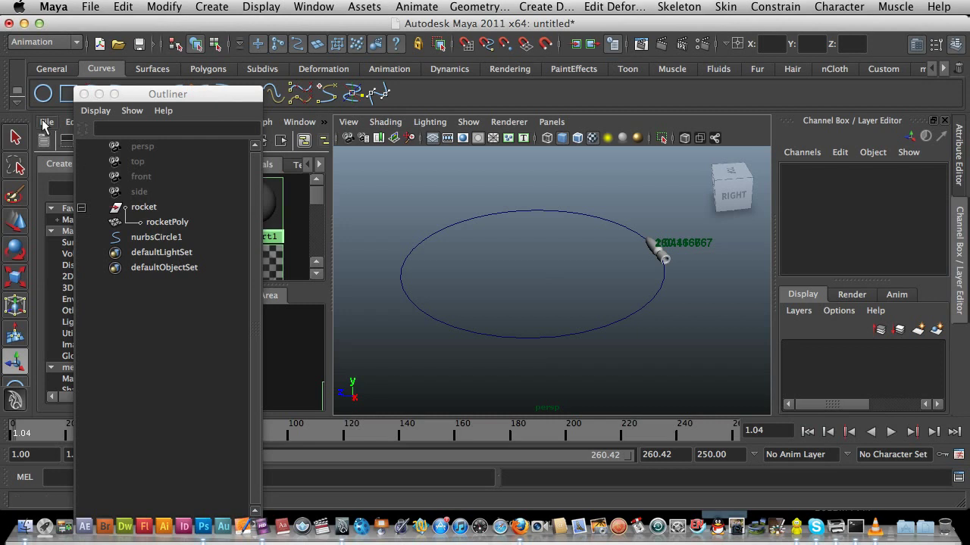
Step: Switch to the Dynamics menu set and create a particle emitter with the default options
click(43, 39)
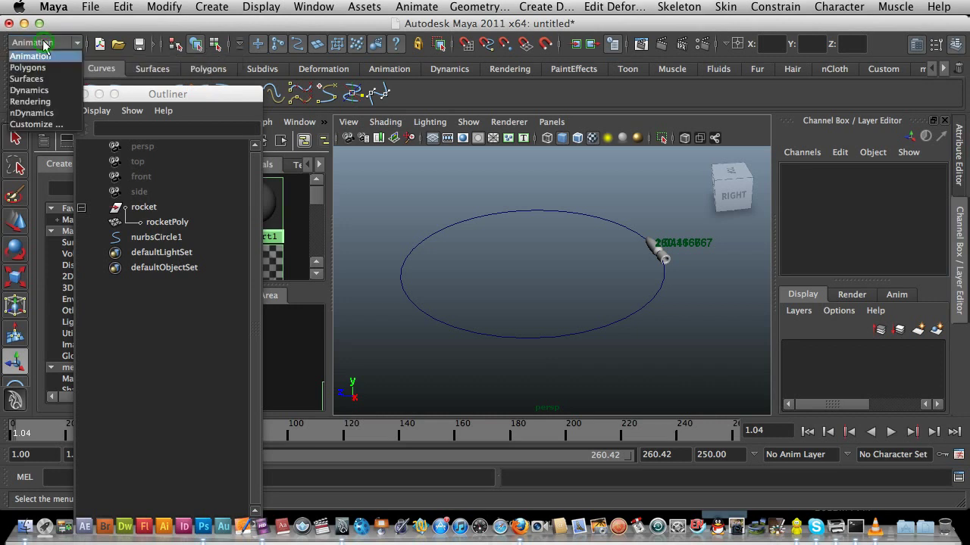
click(29, 90)
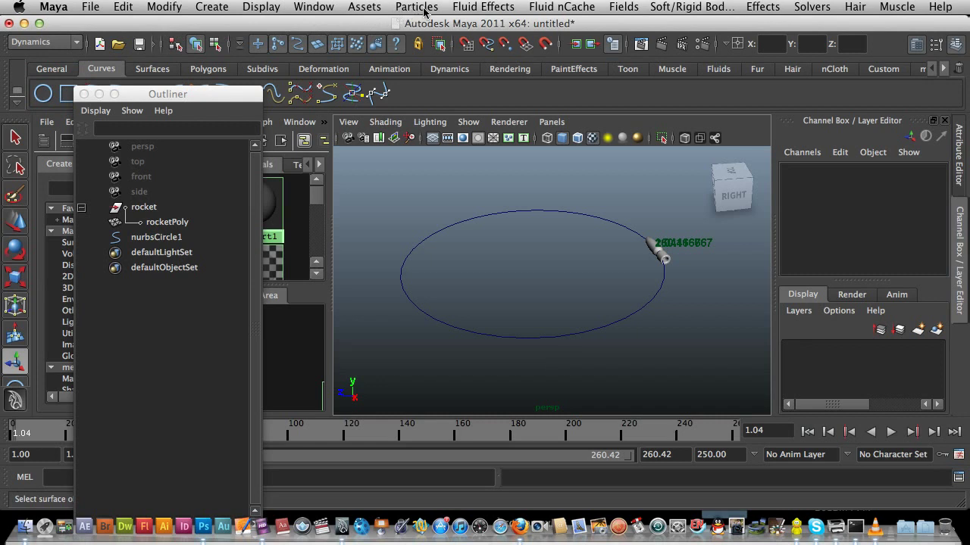
click(425, 8)
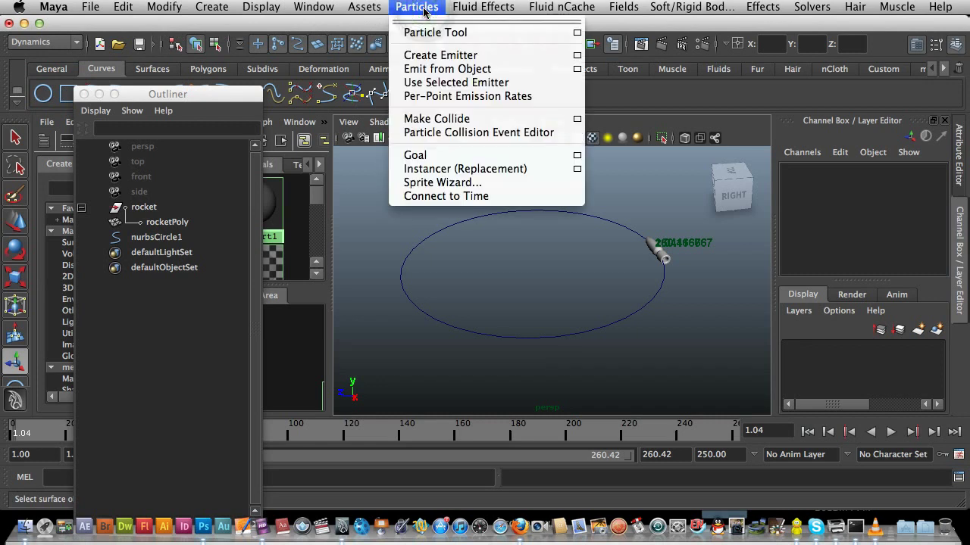
click(495, 61)
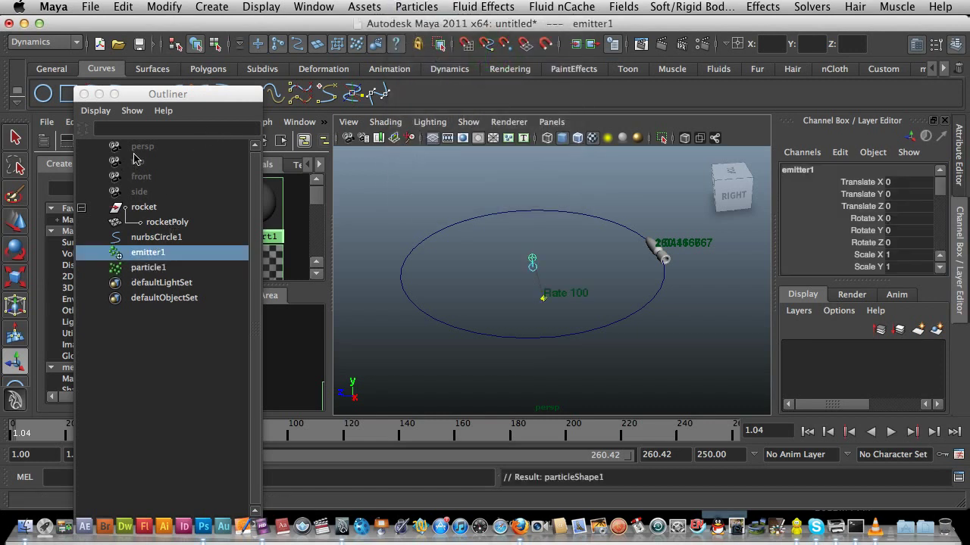
drag(142, 94, 198, 68)
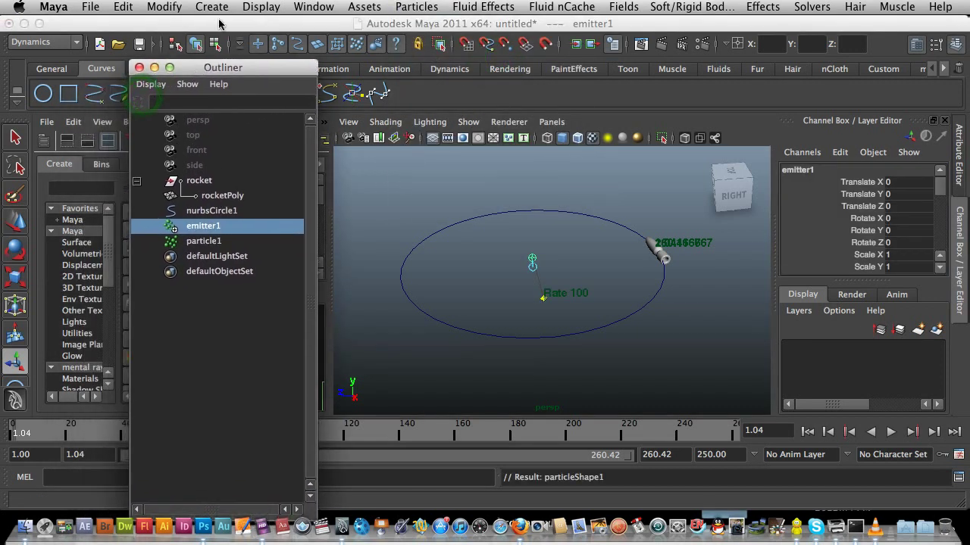
click(312, 8)
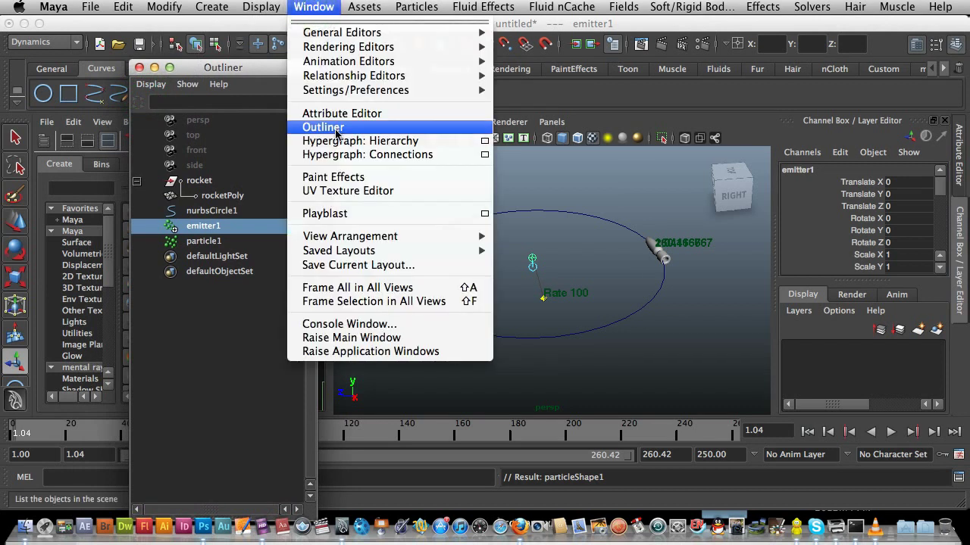
click(330, 8)
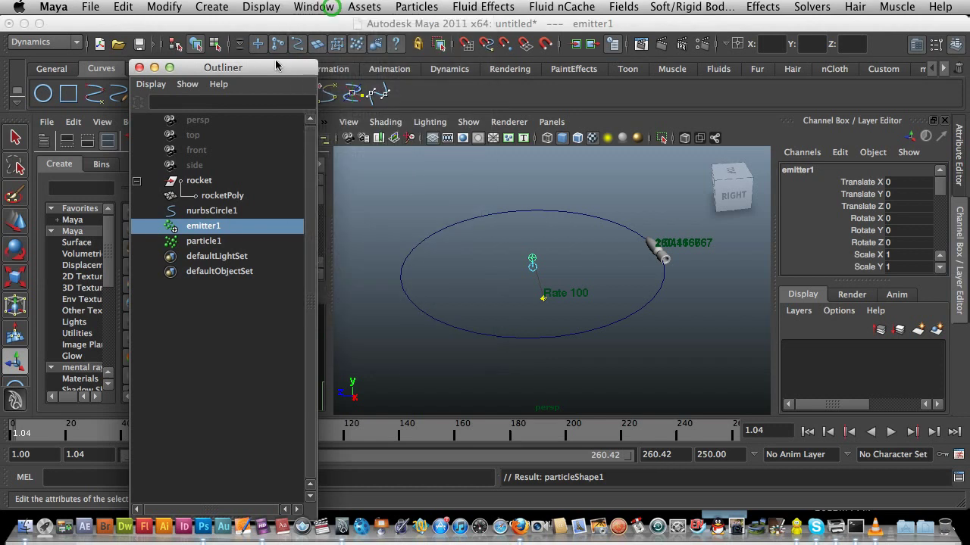
middle_drag(216, 224, 209, 242)
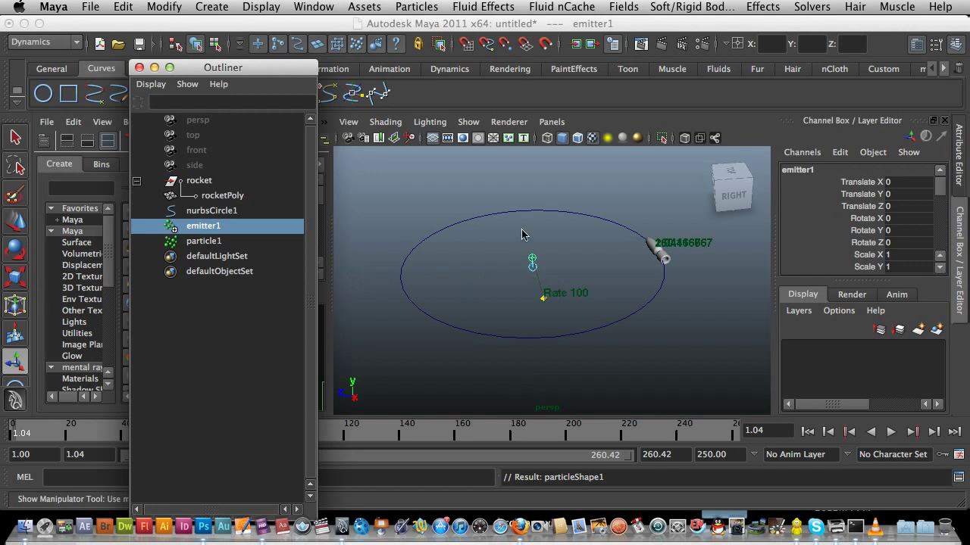
Step: Move the emitter roughly behind the rocket's tail, to about X 4.4, Y 0.42 and Z -11.5
key(w)
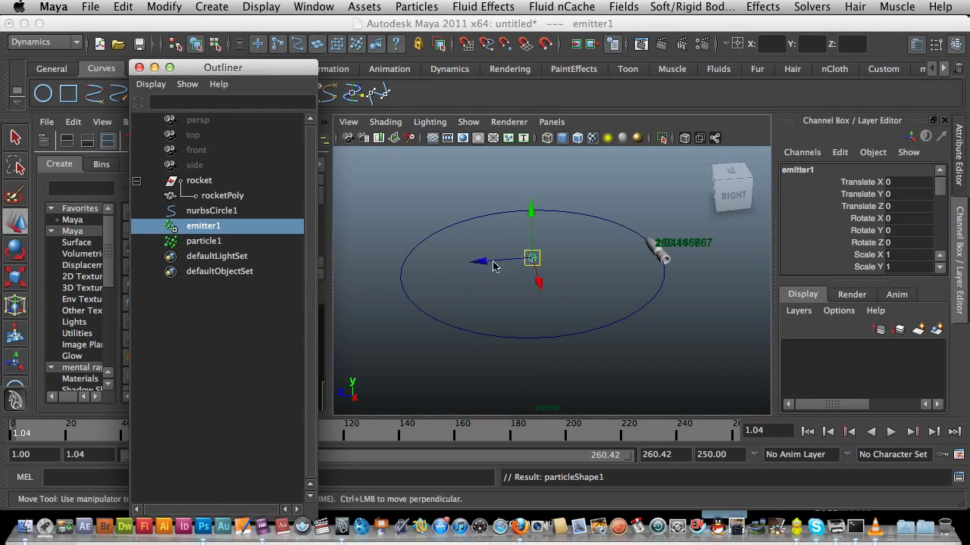
drag(483, 263, 556, 275)
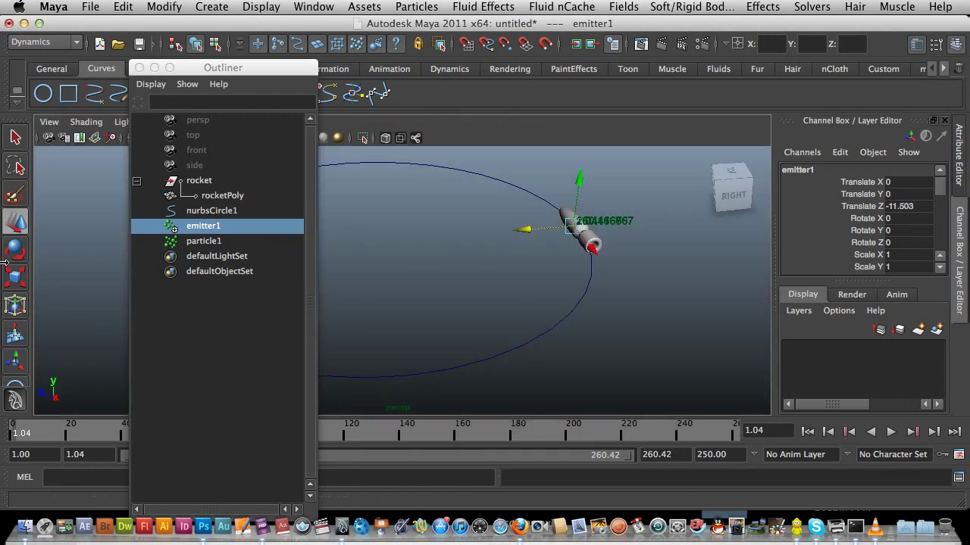
key(space)
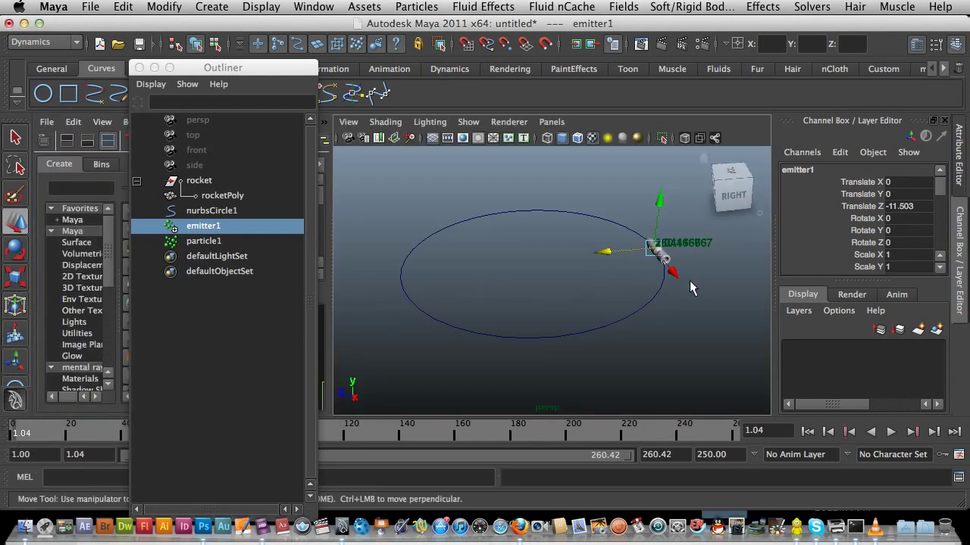
drag(673, 271, 693, 296)
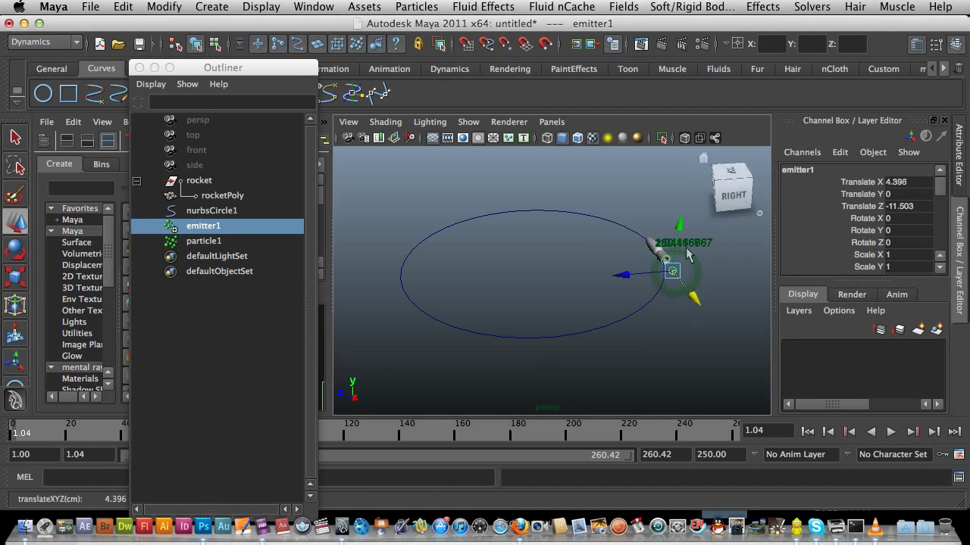
drag(679, 233, 679, 224)
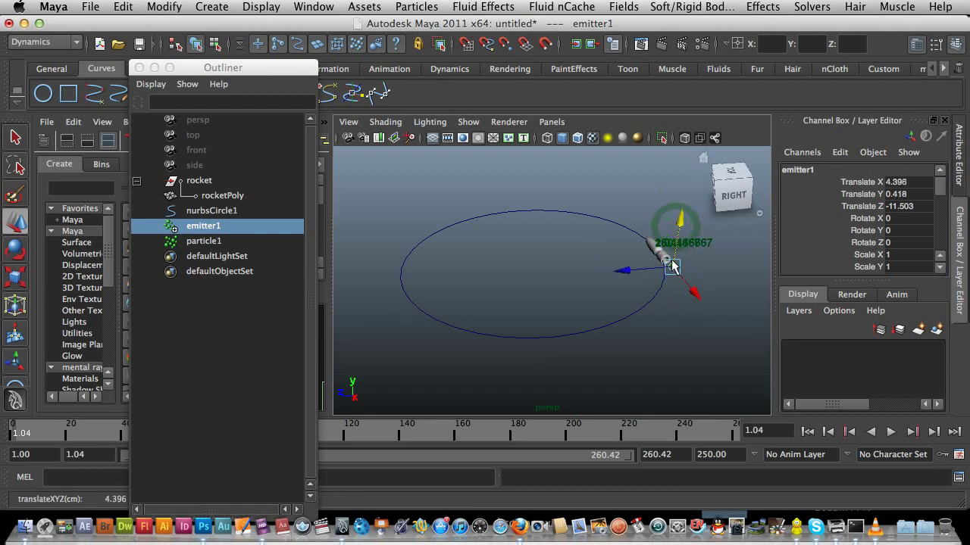
Step: In the front view, line the emitter up just behind the rocket's nozzle at about X 2.80 and Y -0.02
click(552, 122)
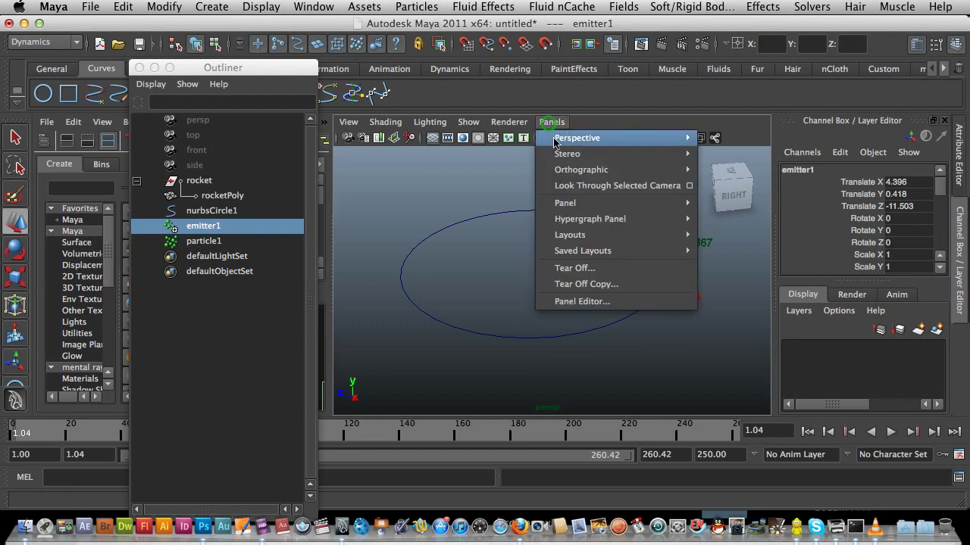
mouse_move(590, 173)
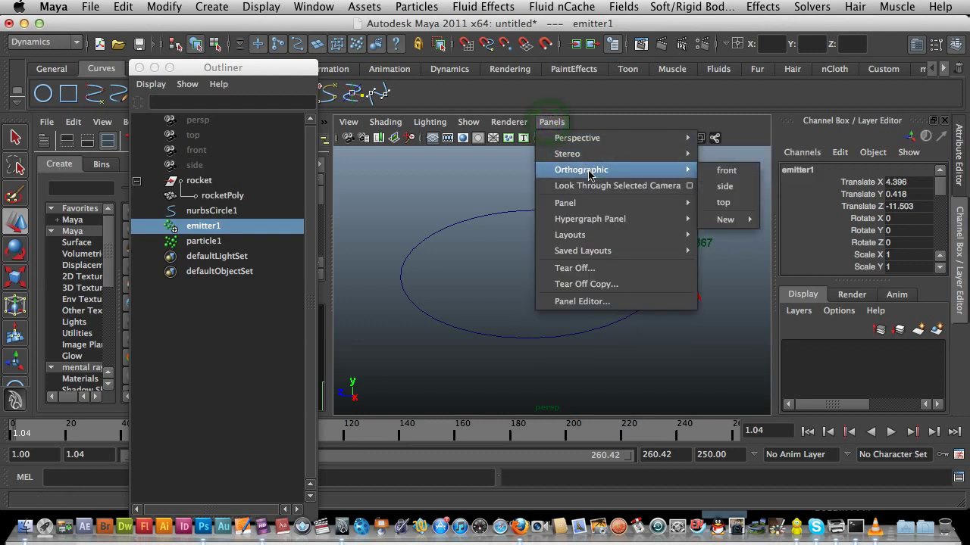
click(720, 171)
mouse_move(614, 221)
mouse_down()
mouse_move(615, 235)
mouse_move(608, 227)
mouse_up()
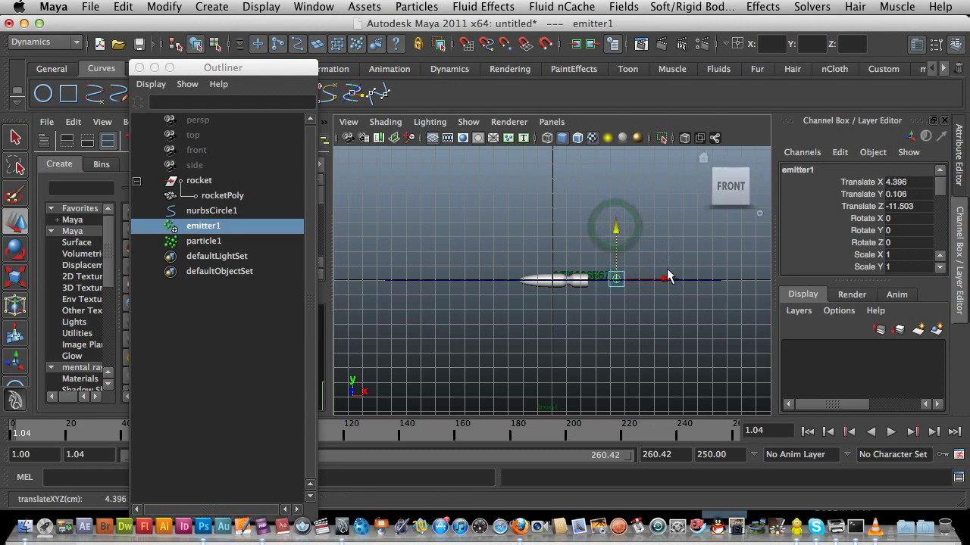
mouse_move(662, 281)
mouse_down()
mouse_move(651, 288)
mouse_move(644, 277)
mouse_up()
drag(593, 227, 593, 233)
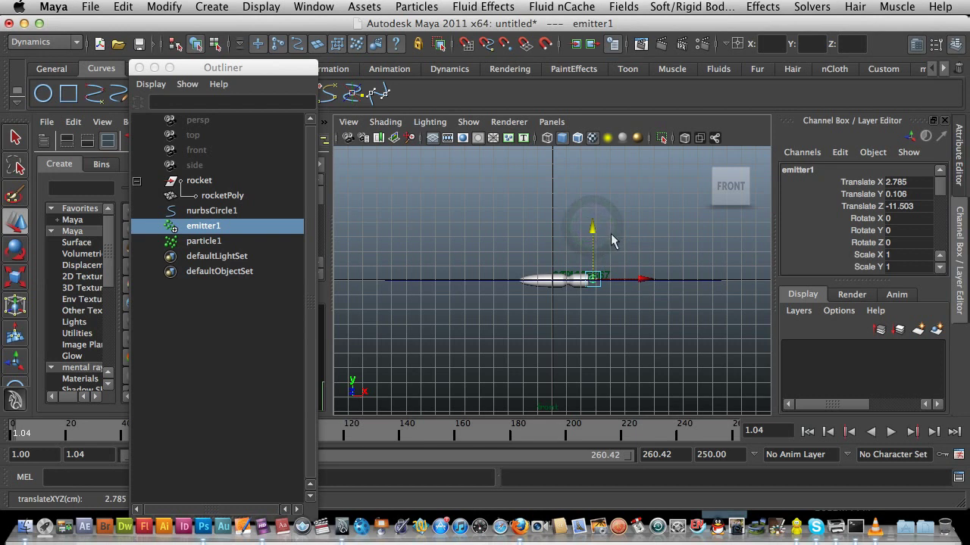
key(ctrl+z)
scroll(606, 254, up, 4)
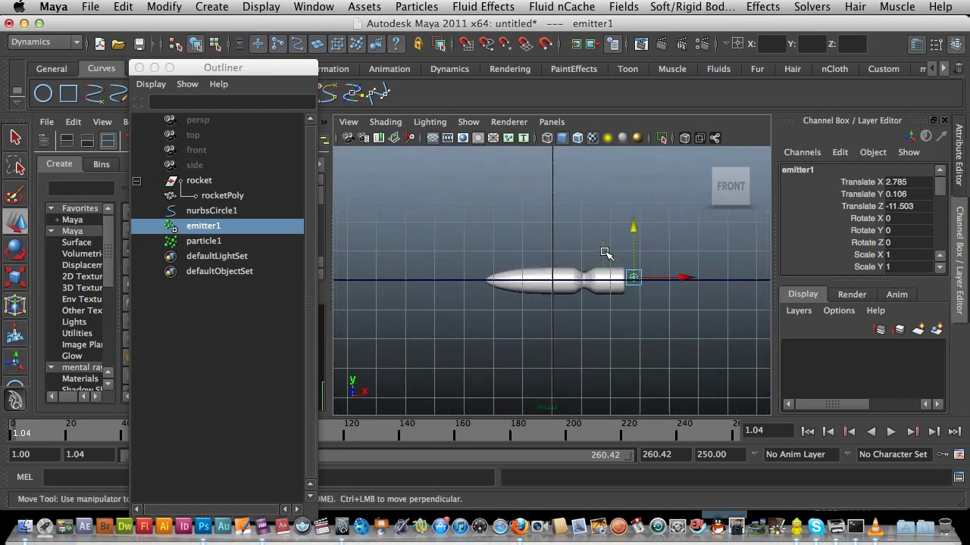
drag(667, 228, 669, 225)
drag(712, 282, 716, 284)
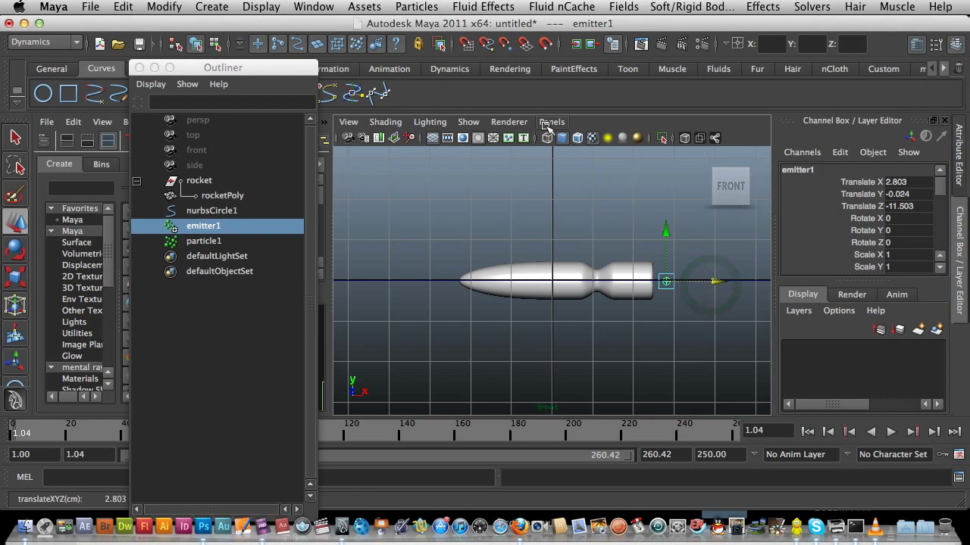
Step: In the side view, centre the emitter on the rocket at about Z -11.76 and return to the perspective view
click(551, 122)
mouse_move(572, 171)
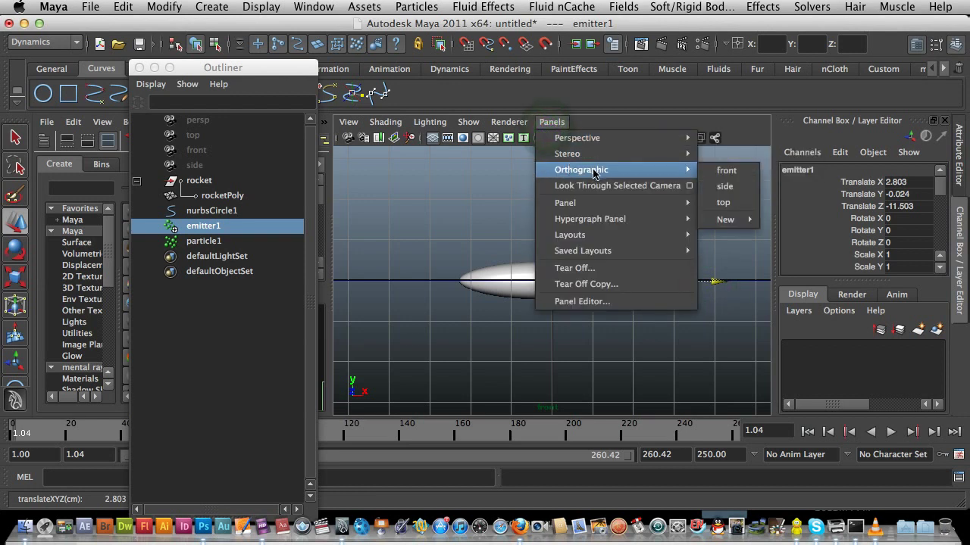
click(725, 186)
drag(667, 288, 677, 282)
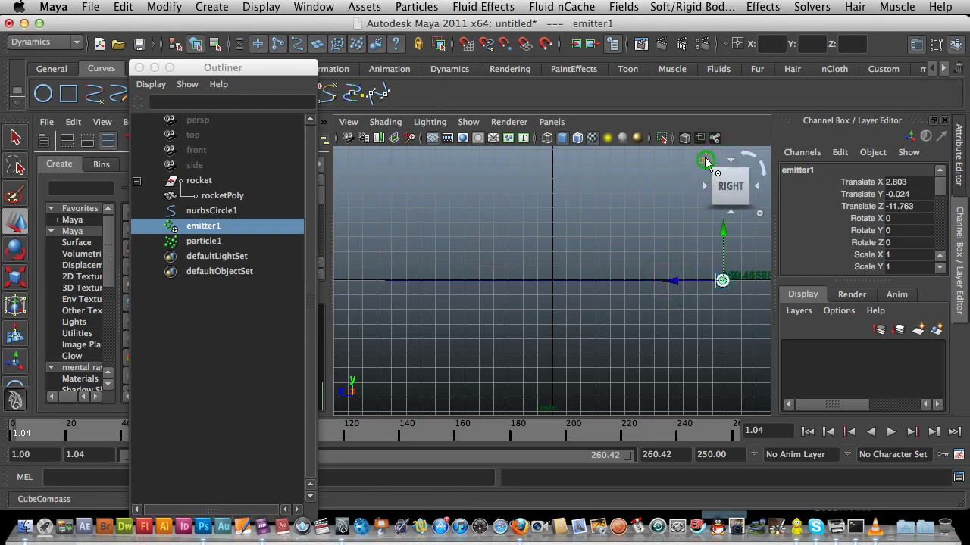
click(553, 122)
mouse_move(686, 135)
click(716, 140)
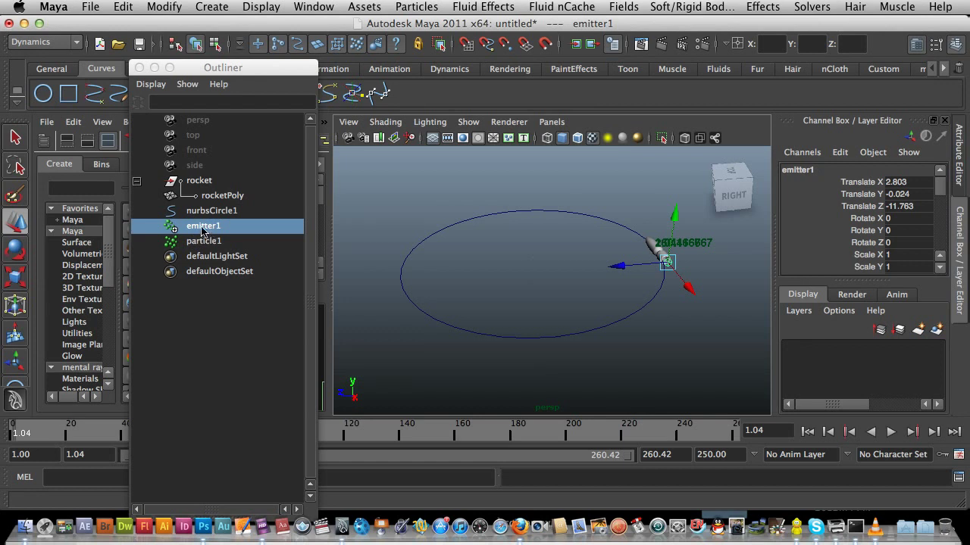
Step: Parent the emitter under the rocket group, play the animation to check the particle trail, and return to the start frame
middle_drag(201, 229, 200, 183)
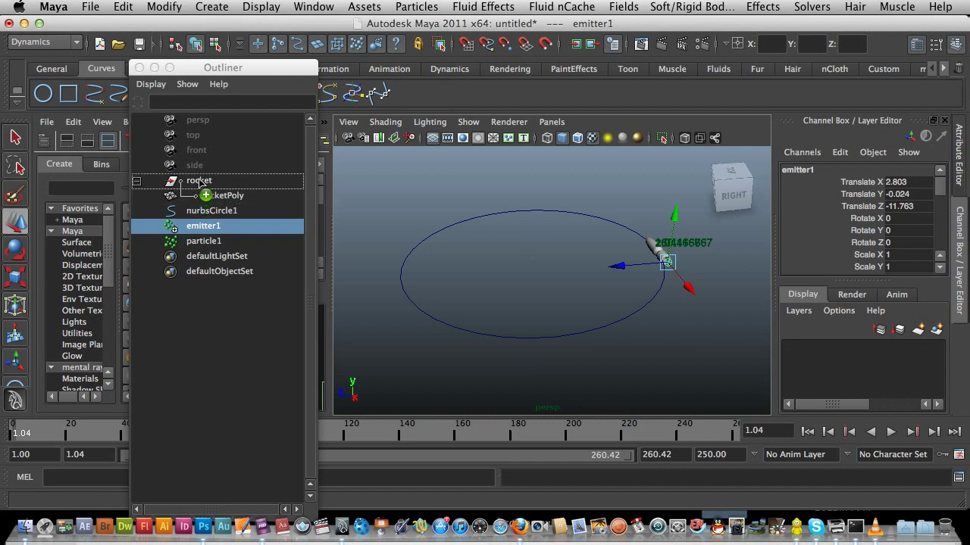
middle_drag(199, 183, 199, 184)
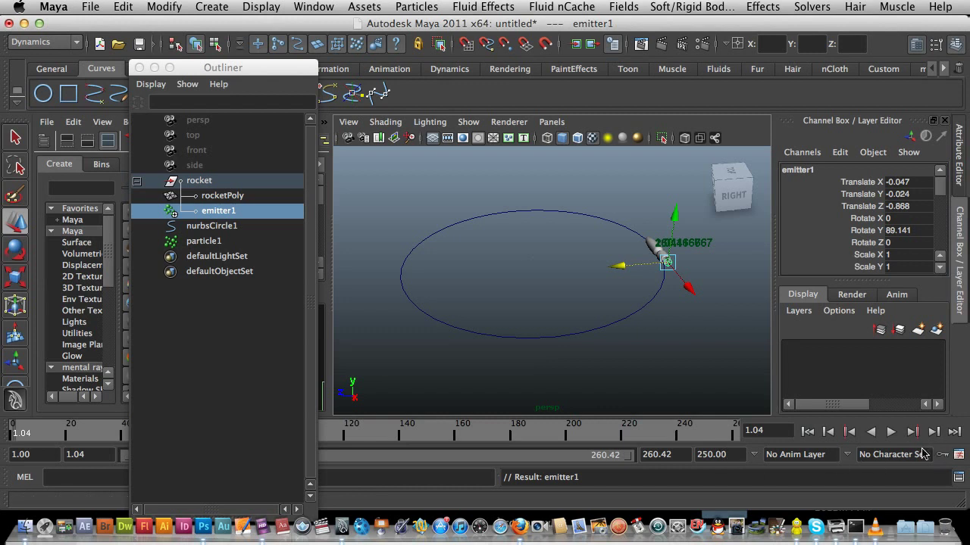
click(890, 432)
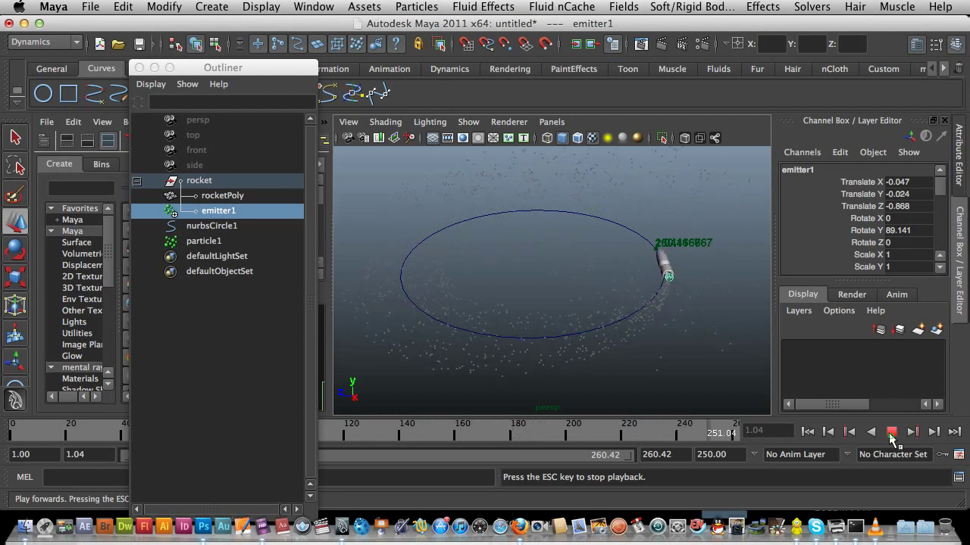
click(890, 431)
click(807, 431)
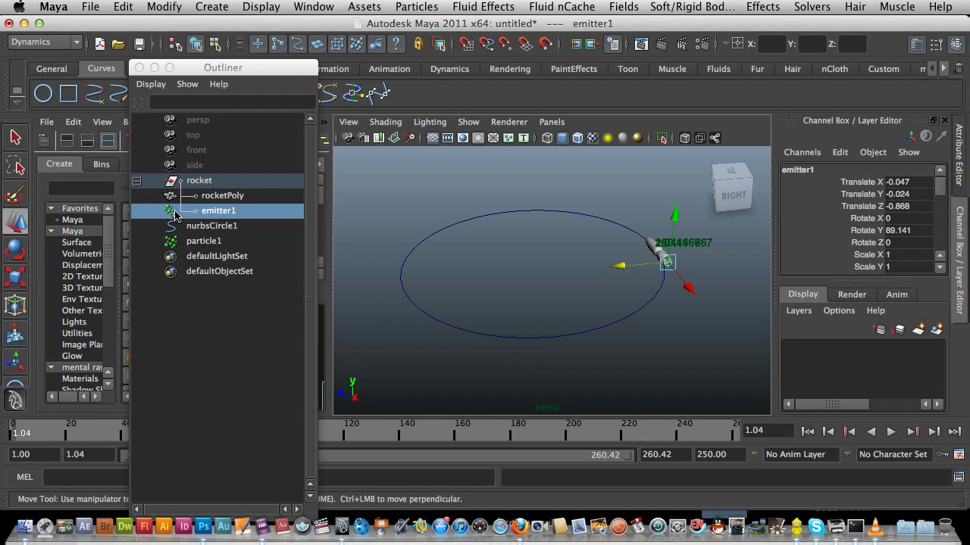
Step: Open the emitter's attributes and set its basic emission Speed to 0.2
click(173, 212)
double_click(171, 213)
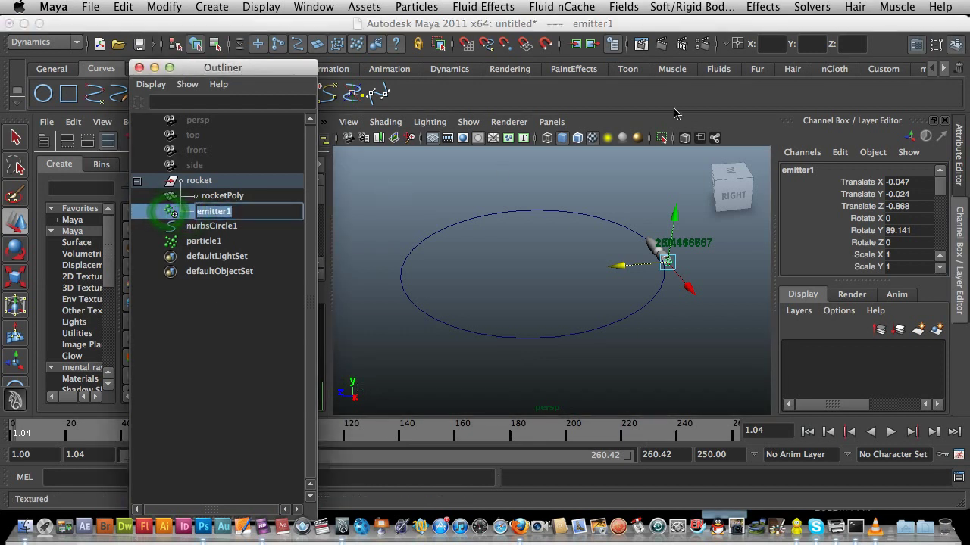
click(918, 50)
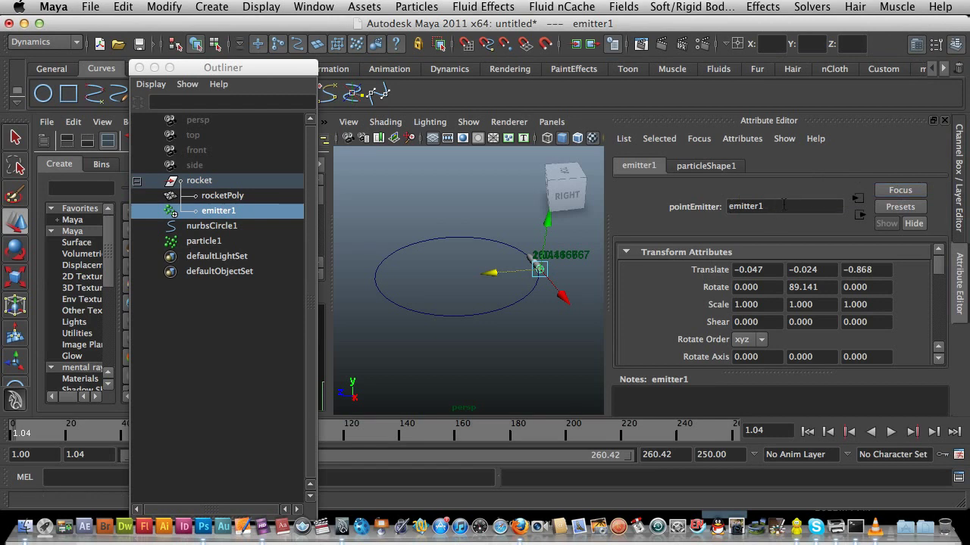
drag(937, 267, 937, 299)
click(757, 317)
drag(761, 318, 718, 316)
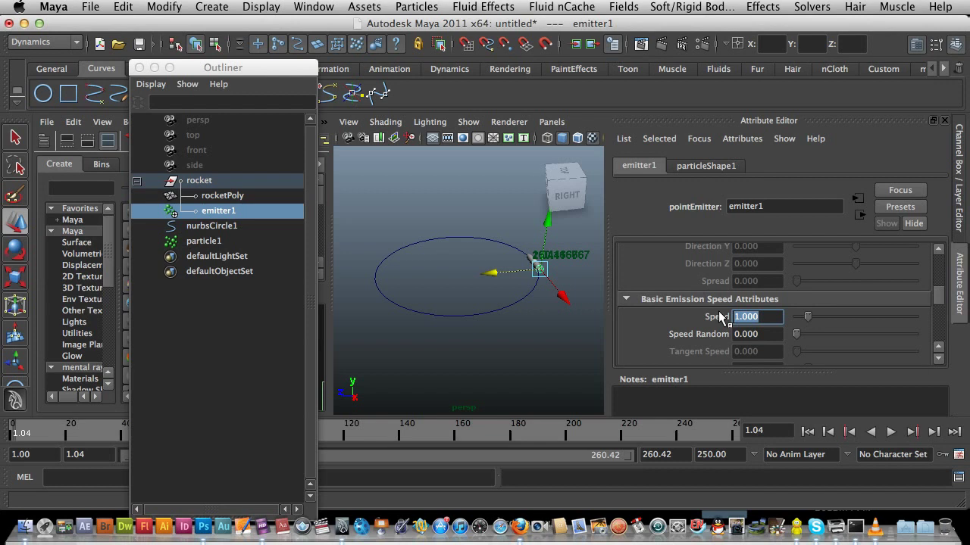
text(.2)
key(Return)
Step: Play the animation to check the slower particle emission, then return to the start frame
click(891, 433)
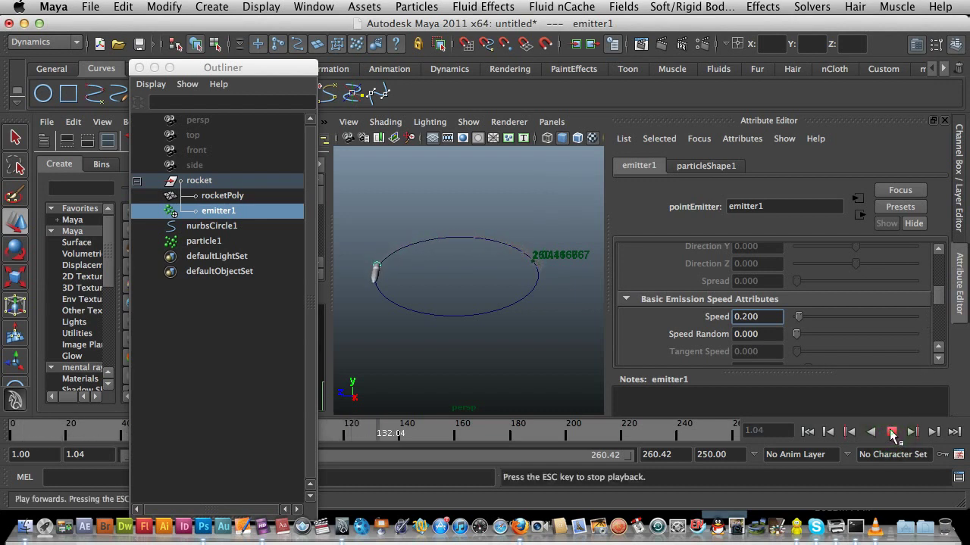
click(891, 431)
click(807, 432)
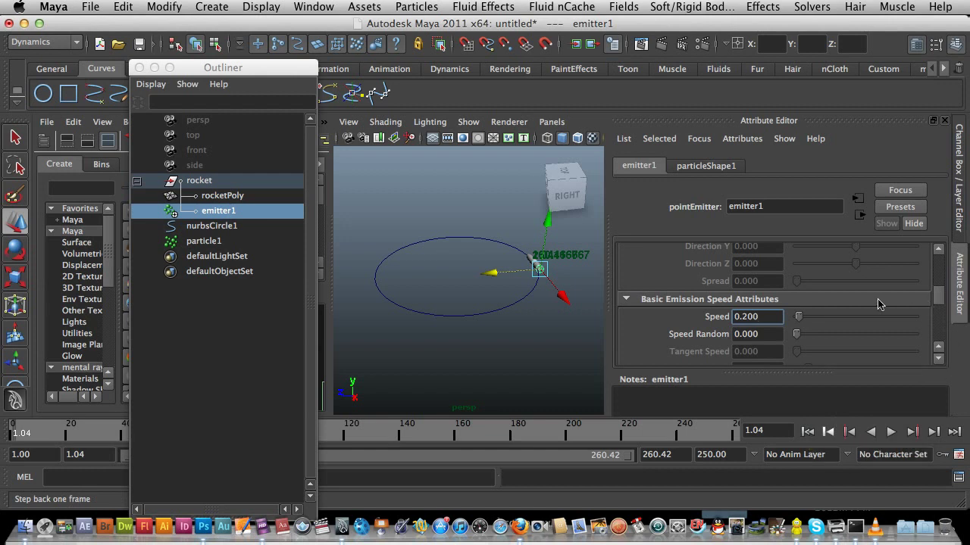
Step: Set particleShape1's Particle Render Type to Cloud (s/w) and add the attributes for the current render type
drag(940, 300, 939, 306)
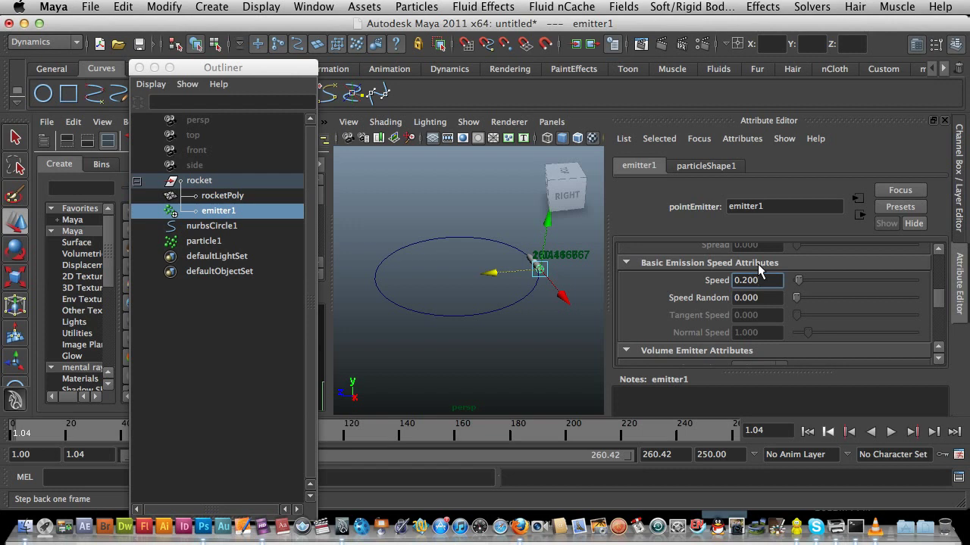
click(705, 166)
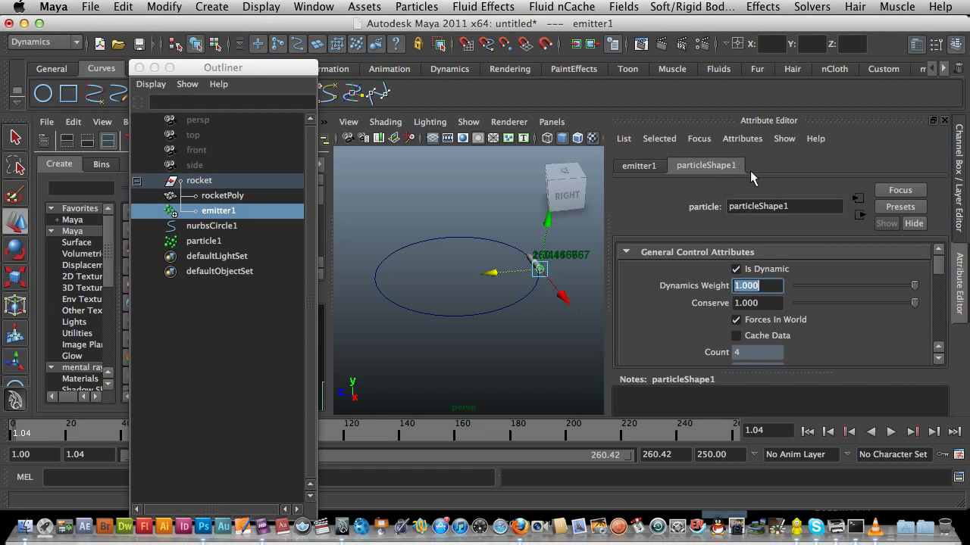
drag(939, 265, 940, 305)
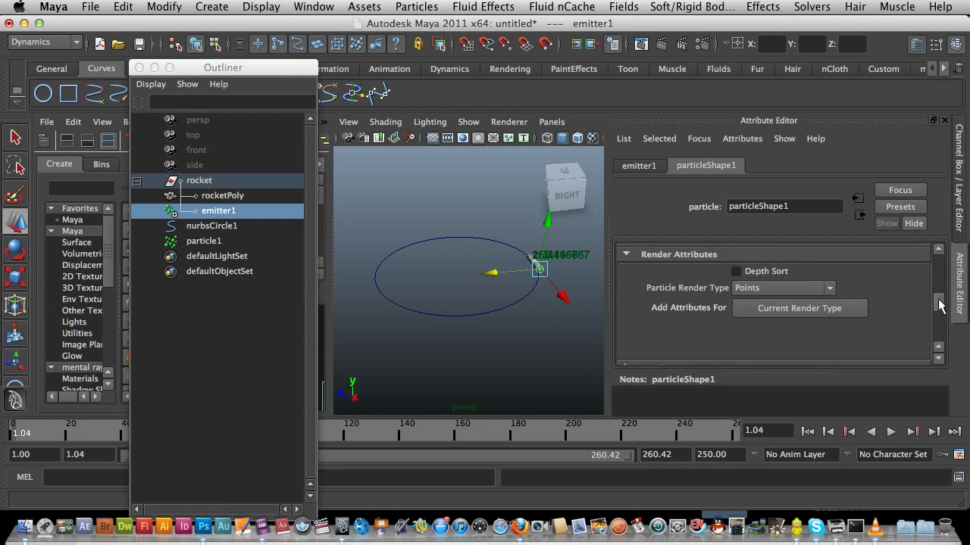
click(781, 287)
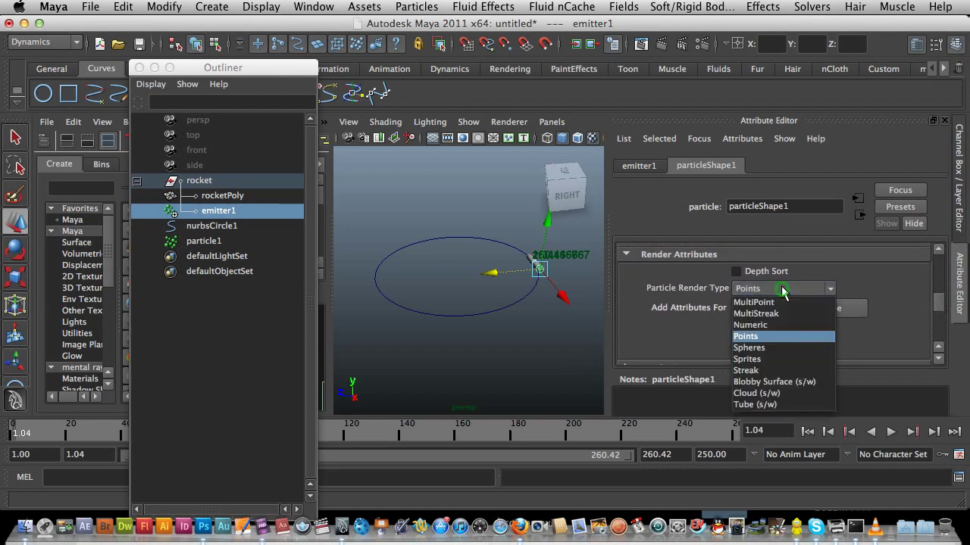
click(790, 394)
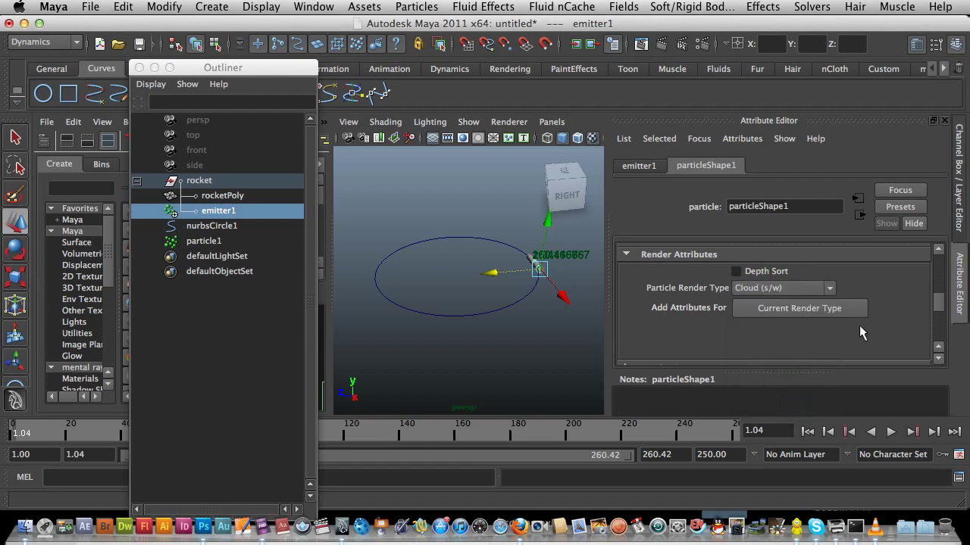
click(806, 309)
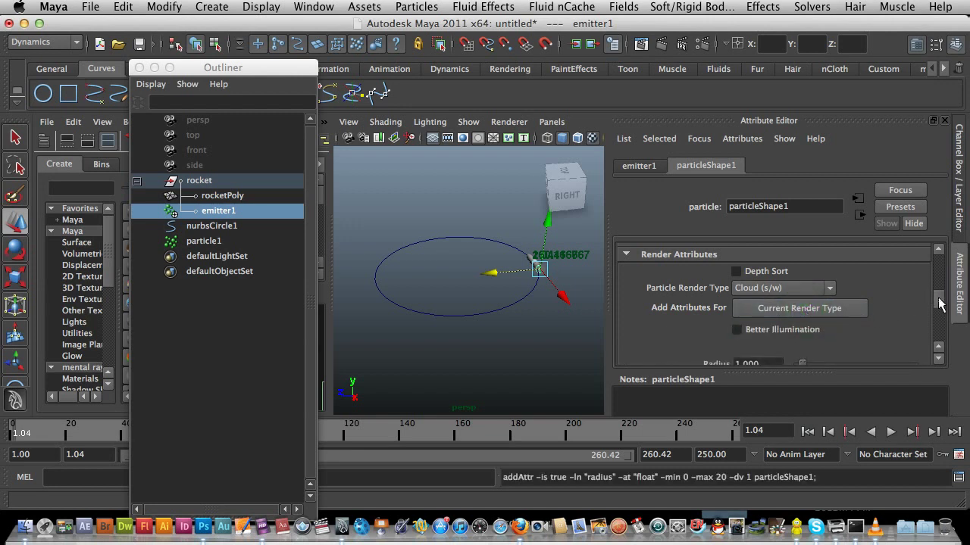
Step: Set the cloud particles' Radius to 0.4 in particleShape1's render attributes
drag(939, 300, 939, 311)
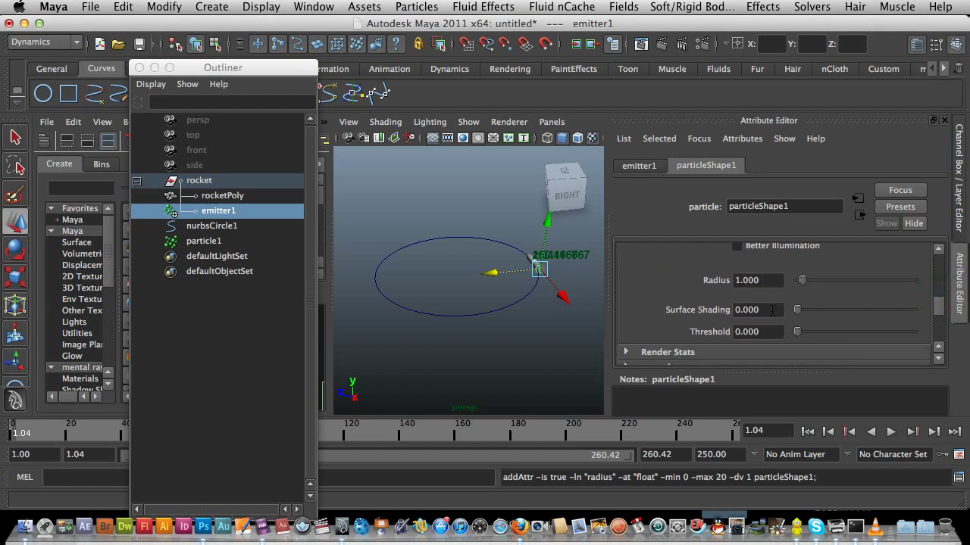
click(746, 280)
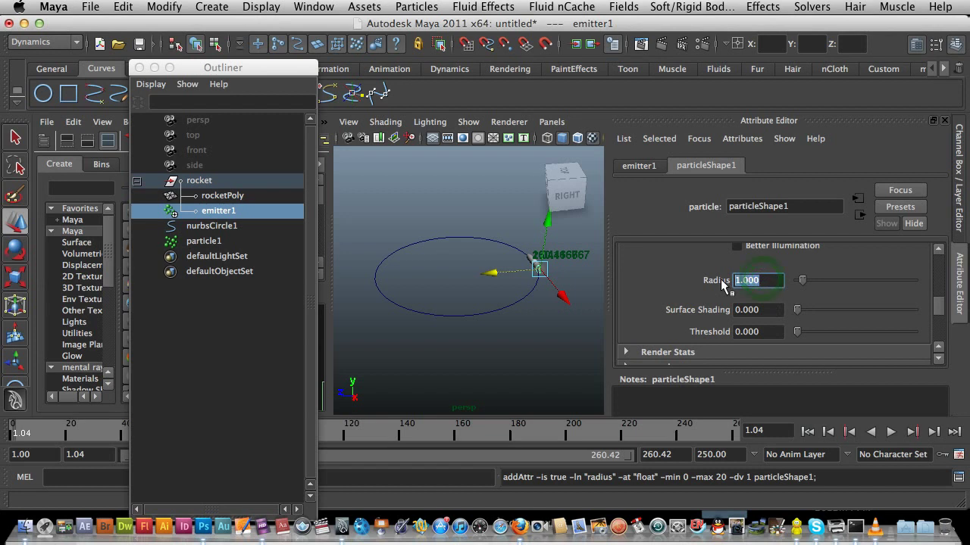
text(.4)
key(Return)
Step: Play the animation to check the cloud particle trail, then return to the start frame
click(893, 432)
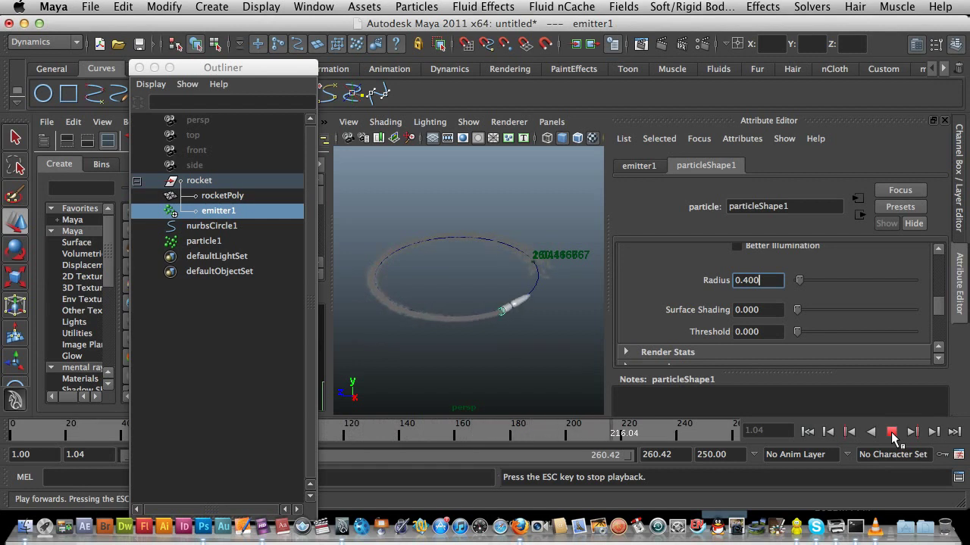
click(892, 432)
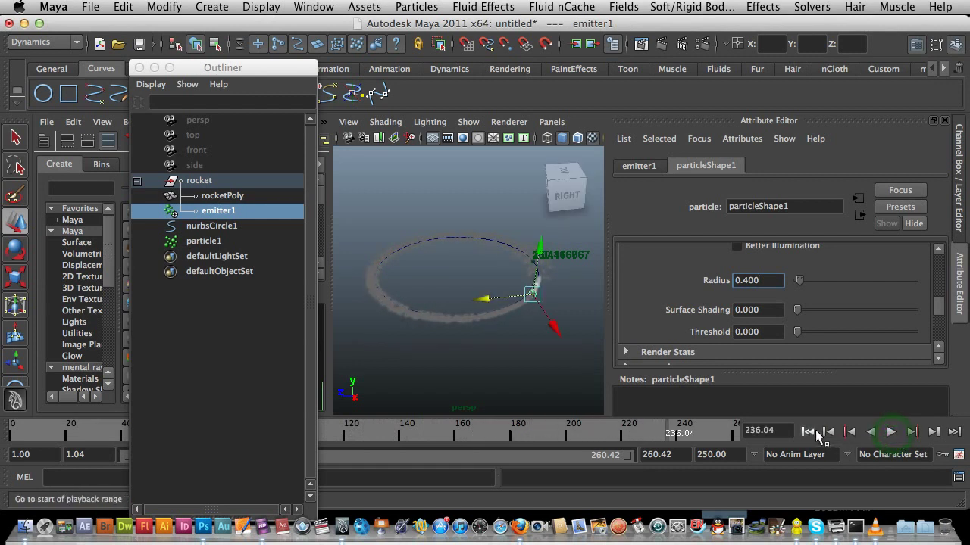
click(807, 432)
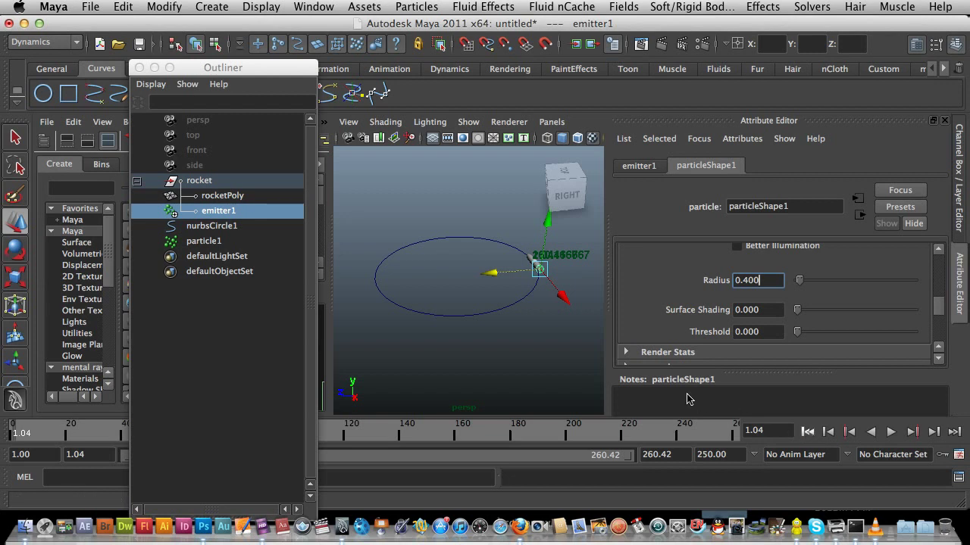
Step: Change the Color of particle1's particleCloud1 material to dark grey, RGB 0.231 in each channel
click(200, 243)
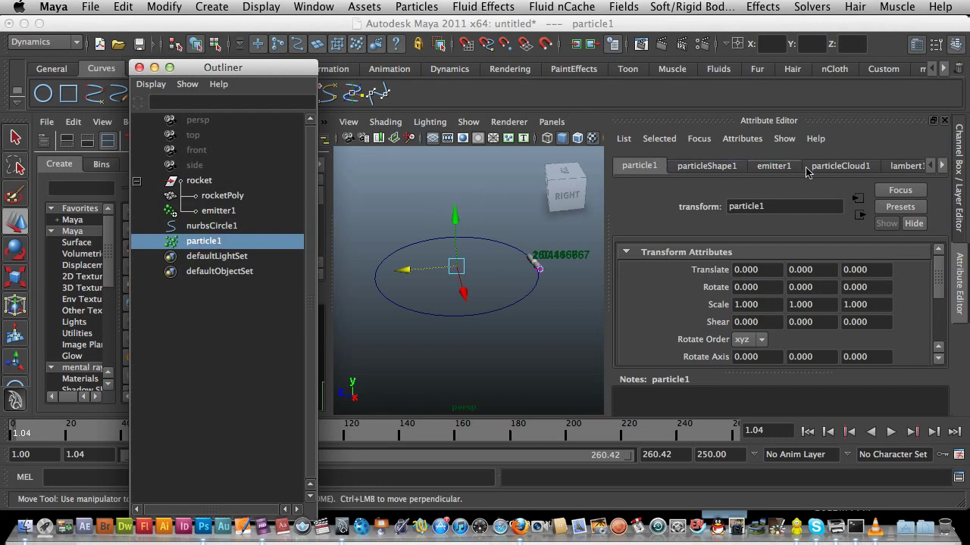
click(833, 174)
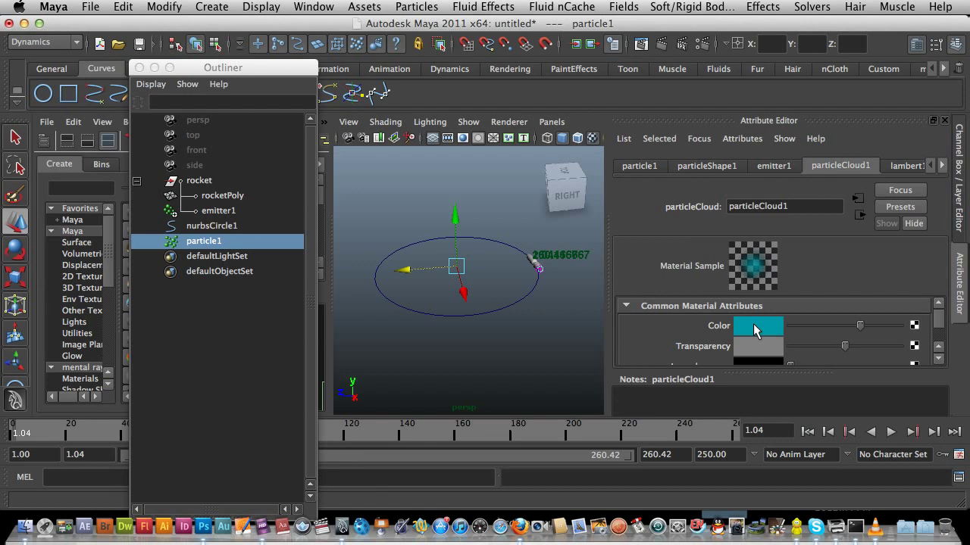
click(755, 331)
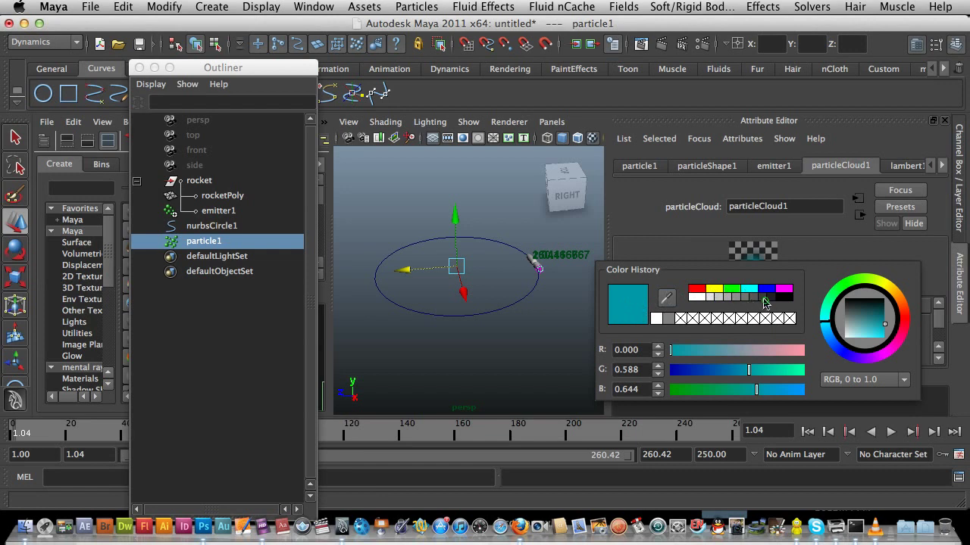
click(763, 298)
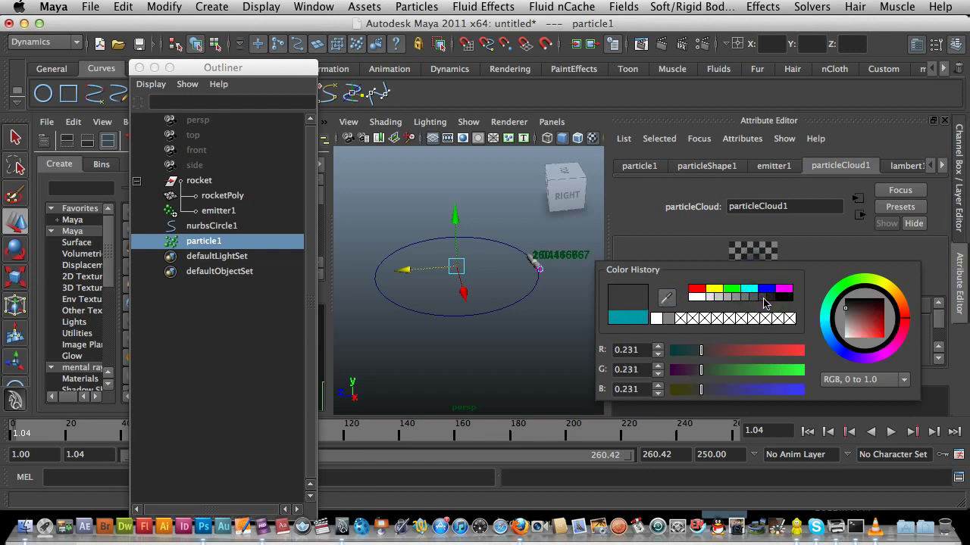
click(675, 248)
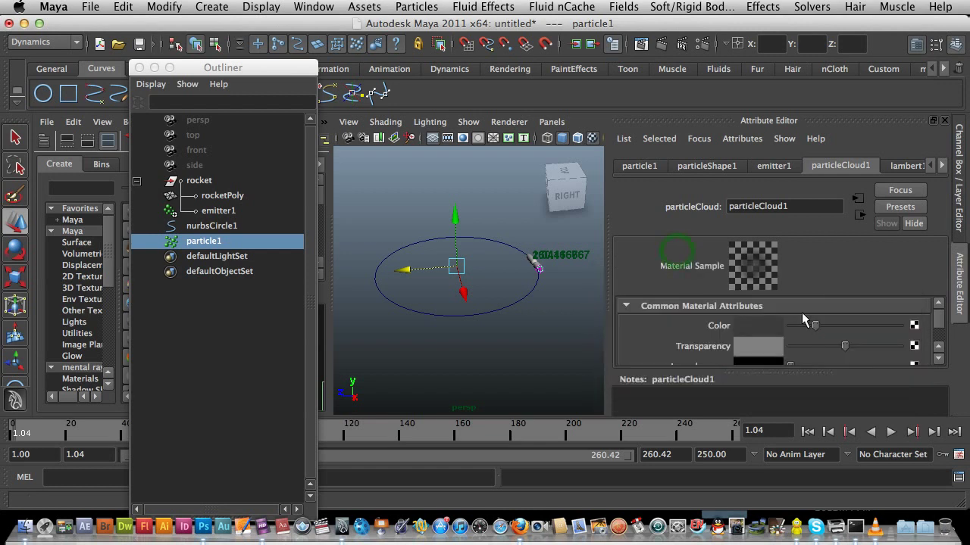
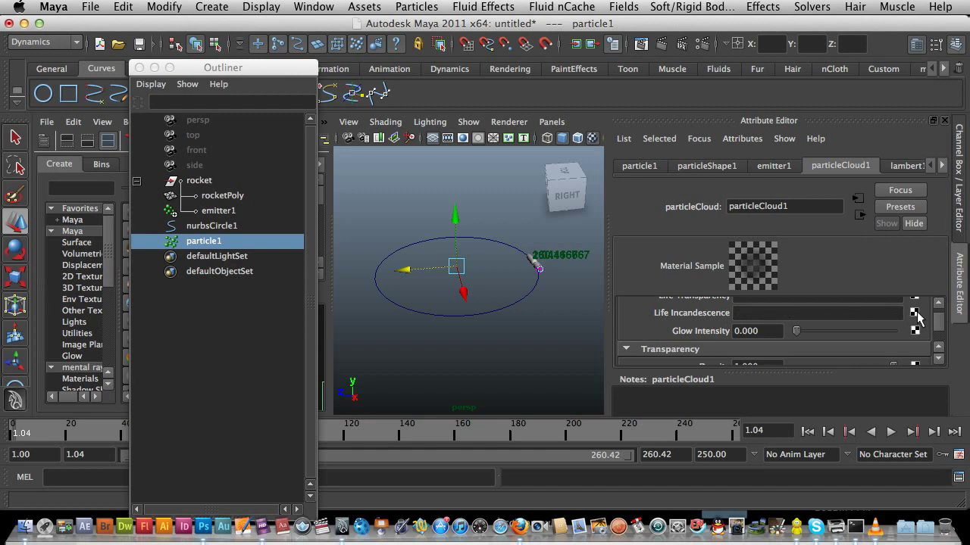
Step: Map a Ramp texture to the particle cloud's Life Incandescence and open the ramp's attributes from particle1's material
click(914, 313)
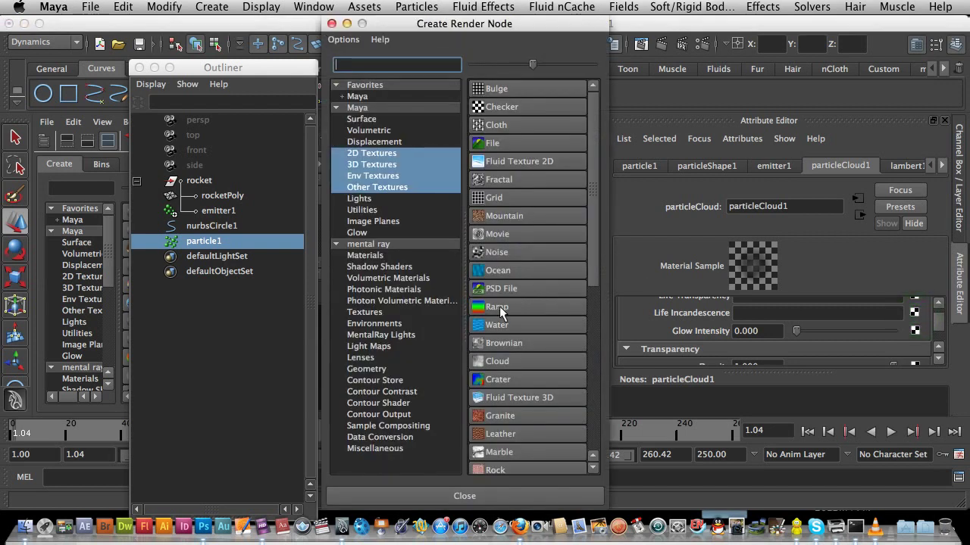
click(499, 308)
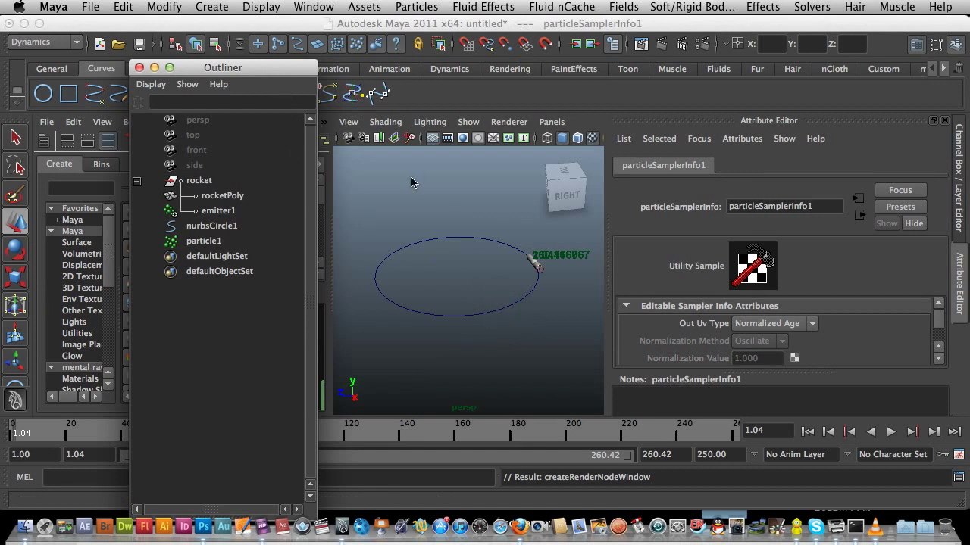
click(199, 241)
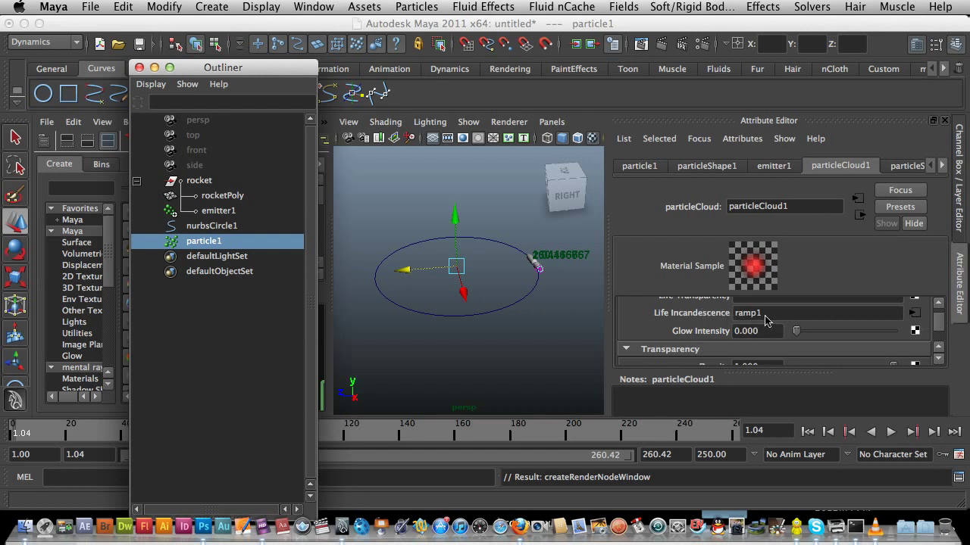
click(917, 321)
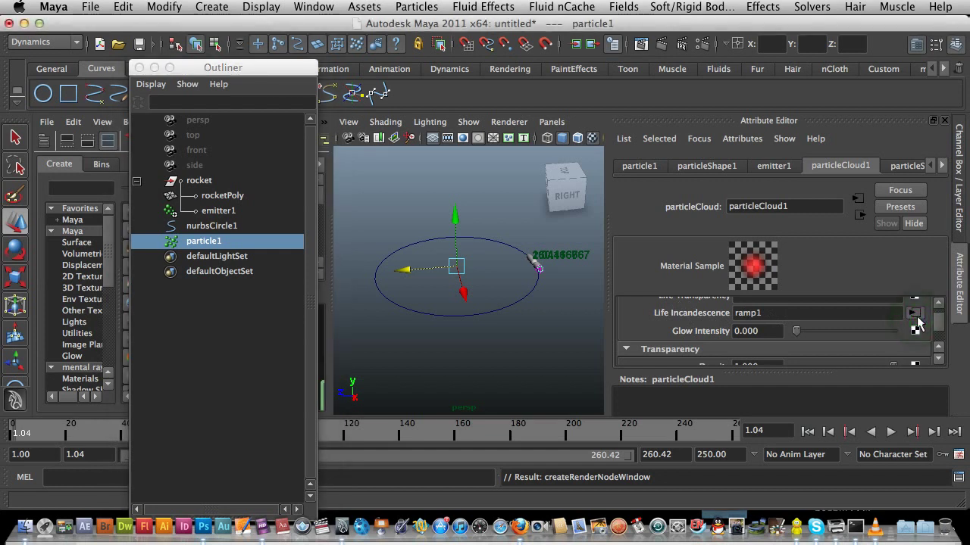
click(916, 314)
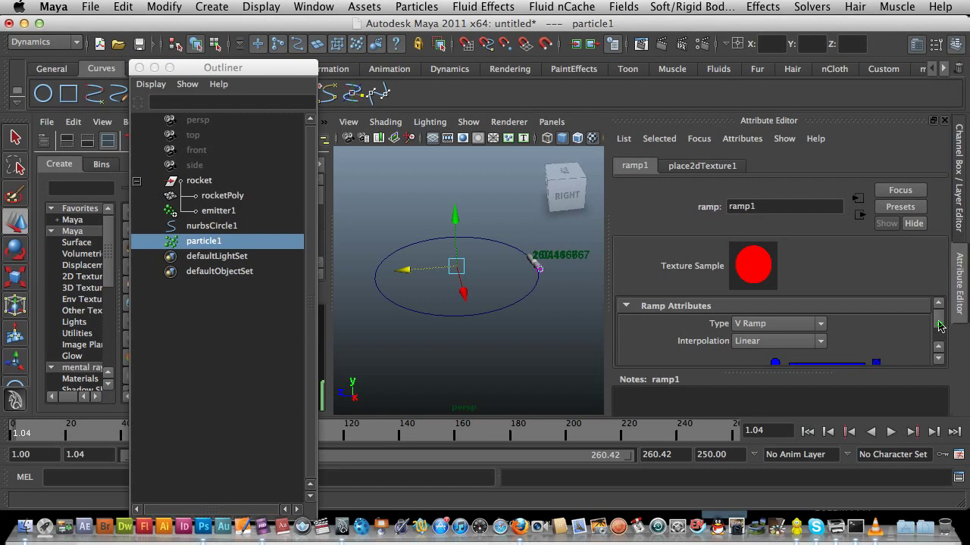
Step: Change the red marker at the bottom of the ramp to light orange, RGB 1.000, 0.750, 0.442
scroll(940, 325, down, 3)
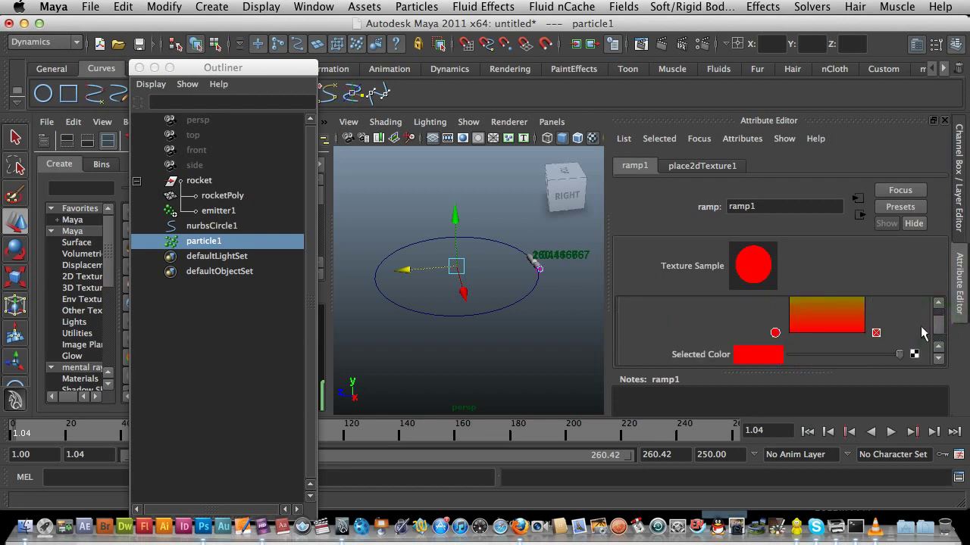
click(761, 355)
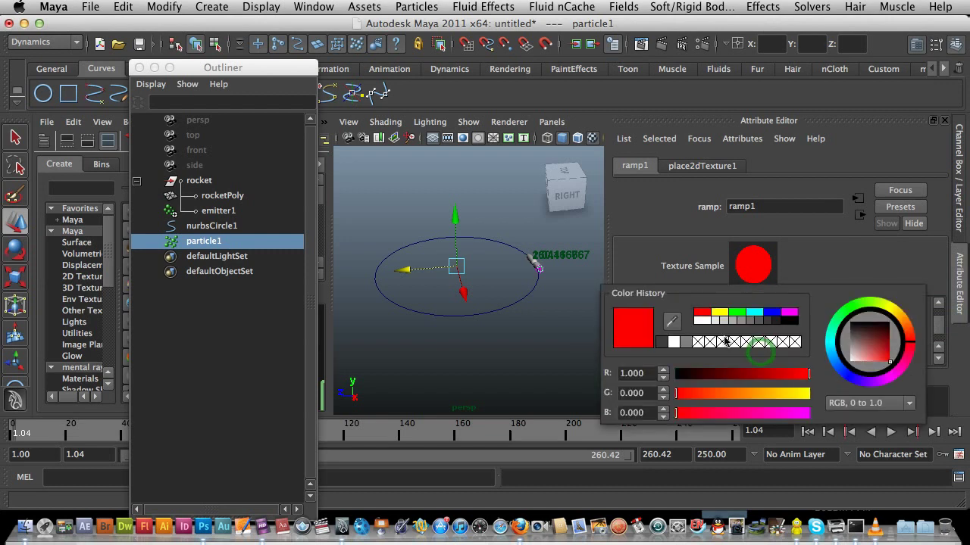
drag(901, 327, 897, 312)
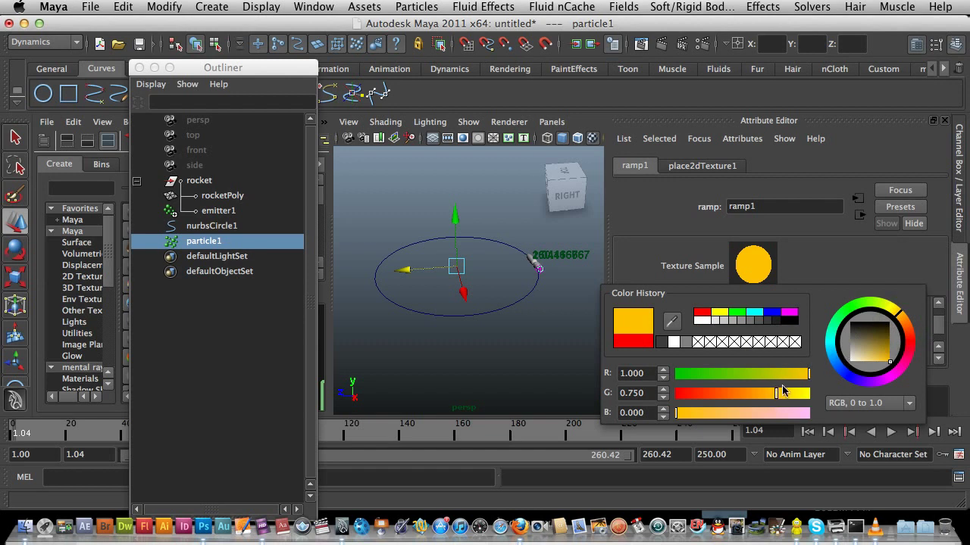
drag(679, 419, 734, 415)
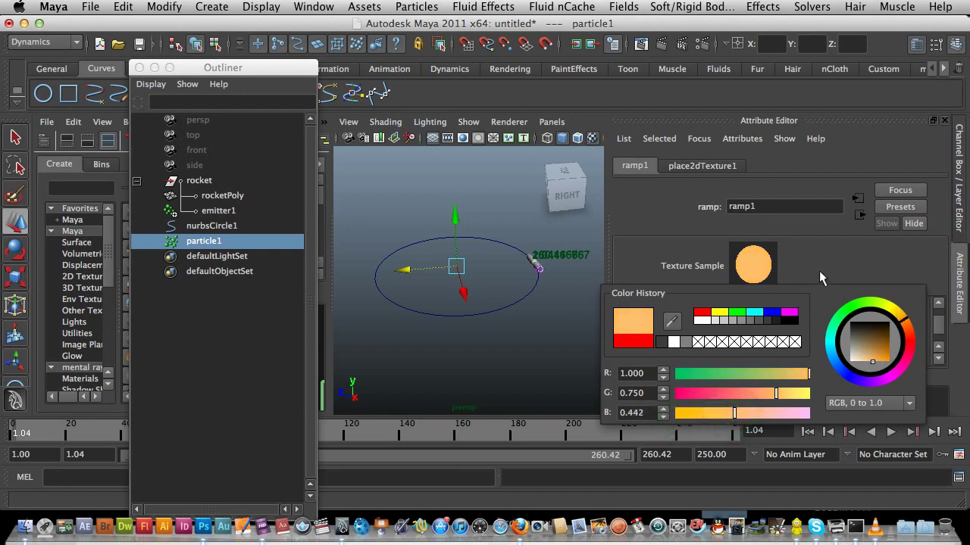
Step: Change the ramp's green middle marker to deep orange, RGB 1.000, 0.420, 0.000
scroll(937, 330, up, 2)
scroll(938, 330, up, 2)
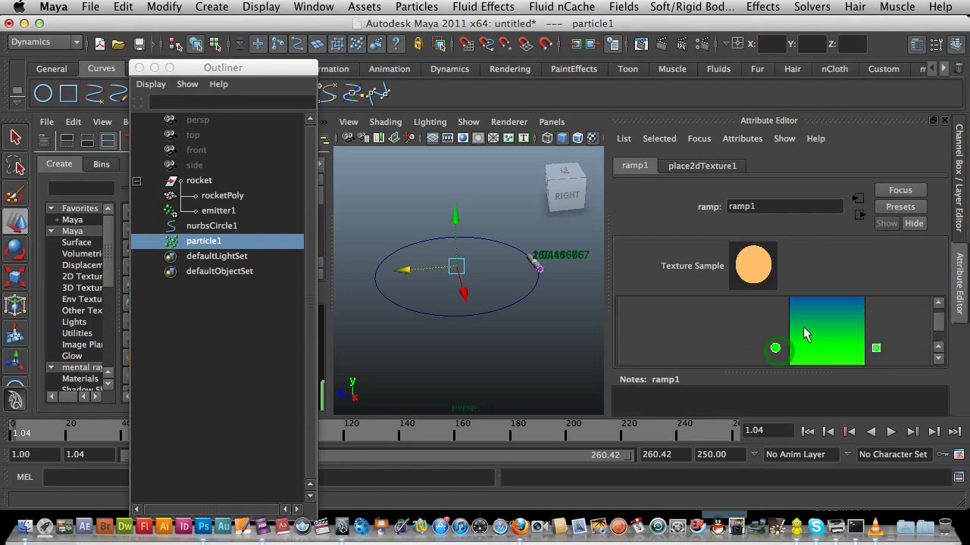
scroll(937, 327, down, 4)
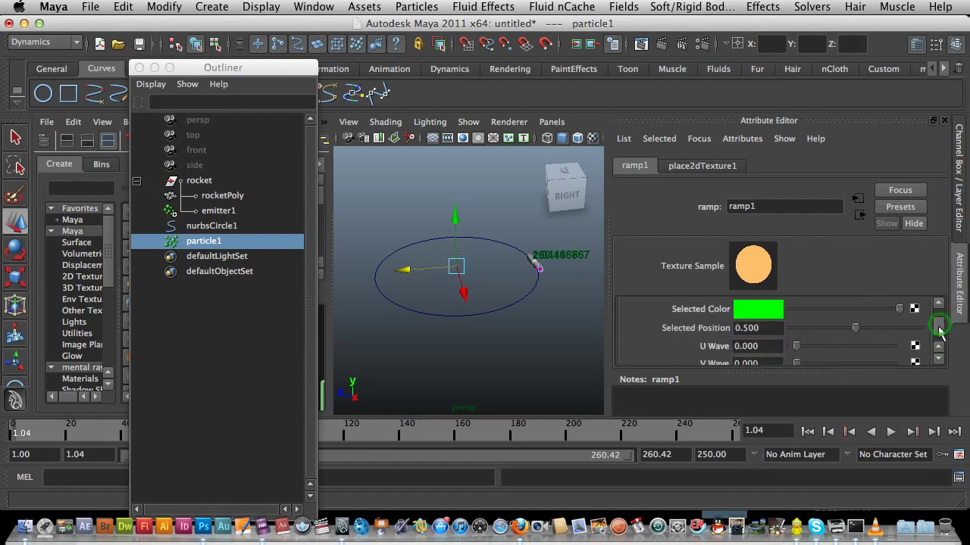
click(765, 311)
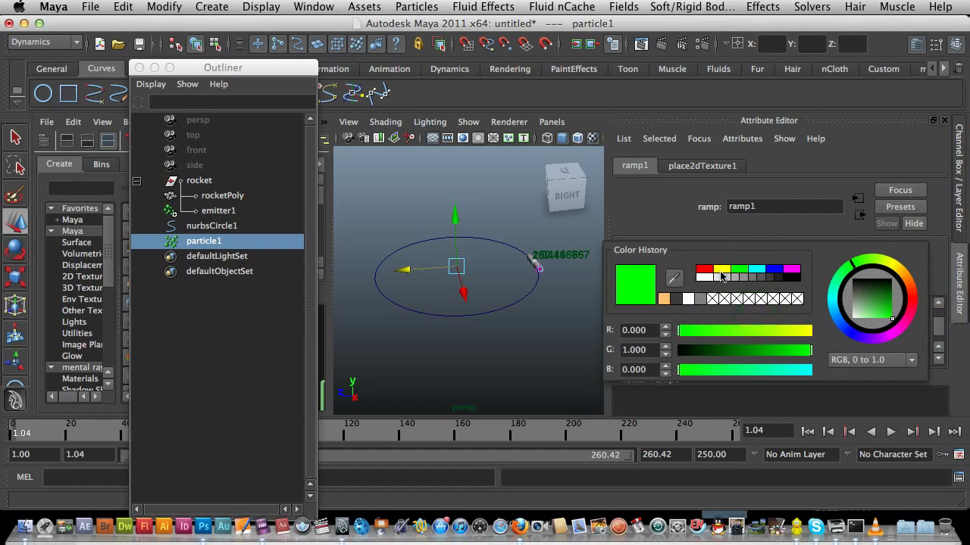
click(901, 282)
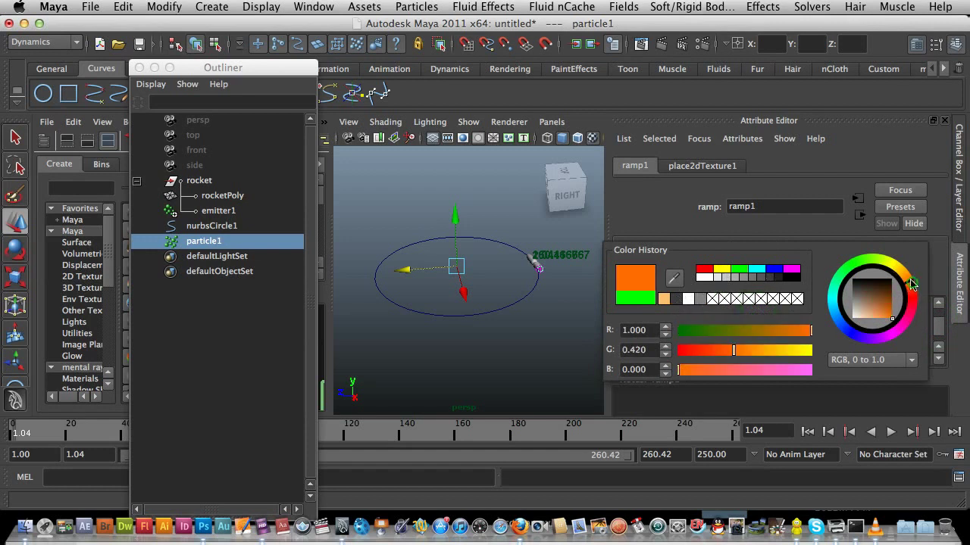
click(829, 230)
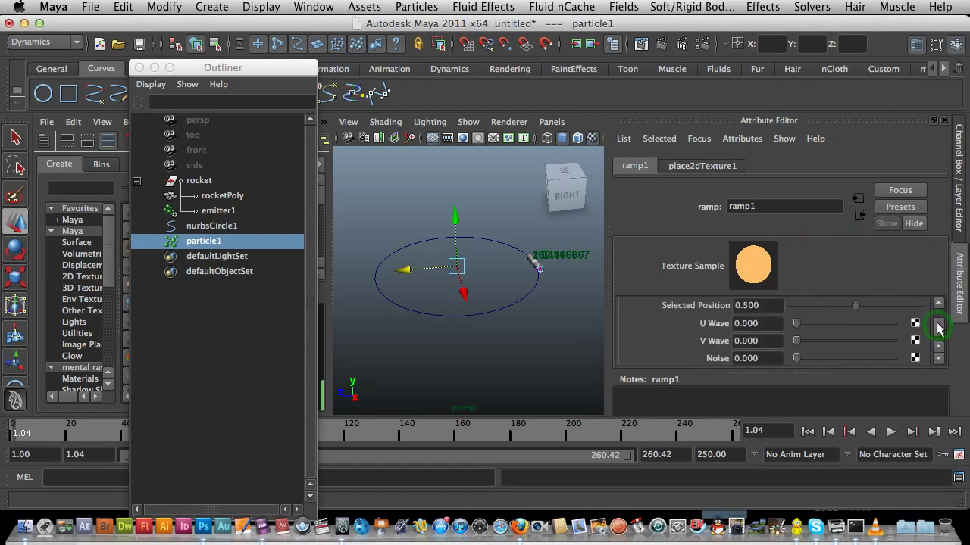
Step: Move the ramp's deep orange middle marker down, close to the light orange marker at the ramp's base
scroll(938, 328, up, 2)
scroll(938, 326, up, 2)
scroll(938, 326, down, 1)
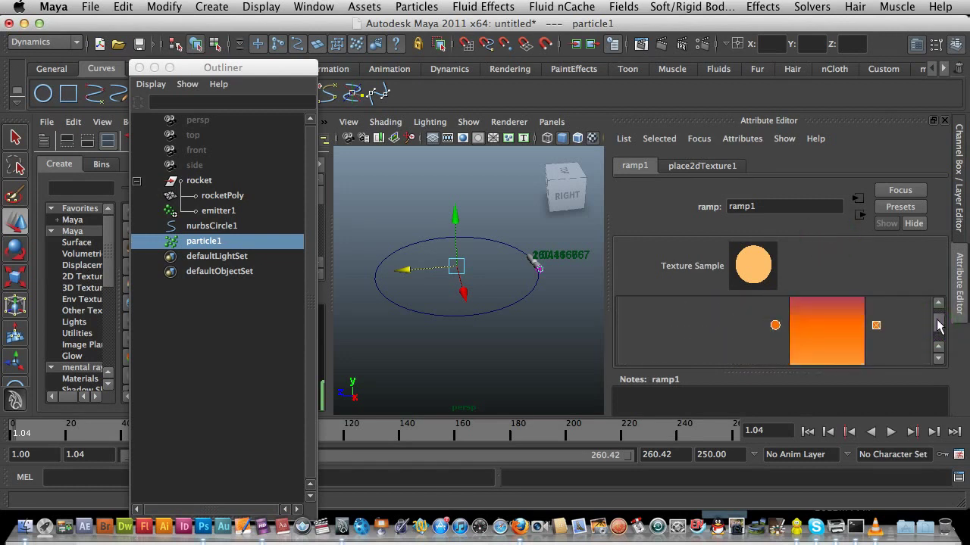
drag(774, 326, 774, 350)
mouse_move(937, 320)
mouse_down()
mouse_move(937, 337)
mouse_move(937, 321)
mouse_up()
drag(773, 327, 774, 349)
drag(942, 330, 943, 331)
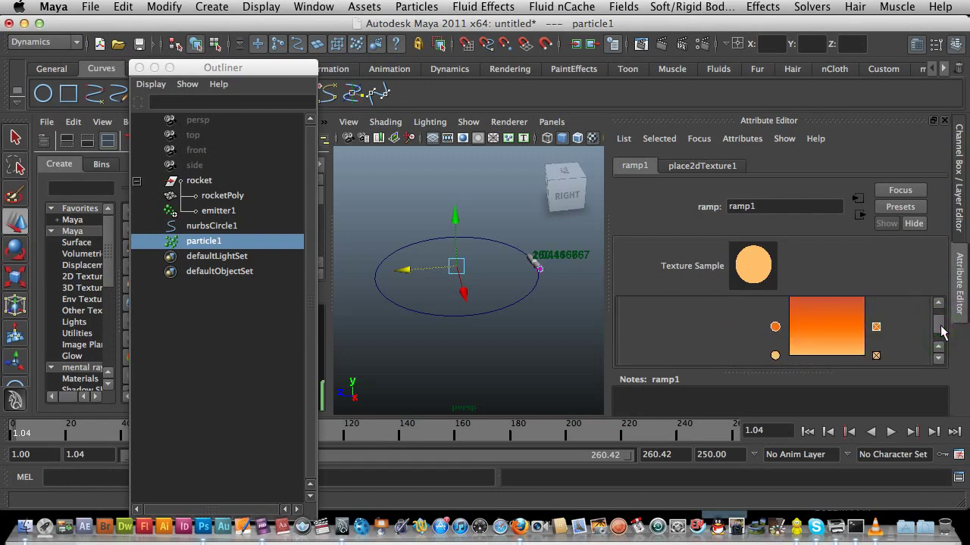
Step: Change the blue marker at the top of the incandescence ramp to black
drag(942, 331, 943, 321)
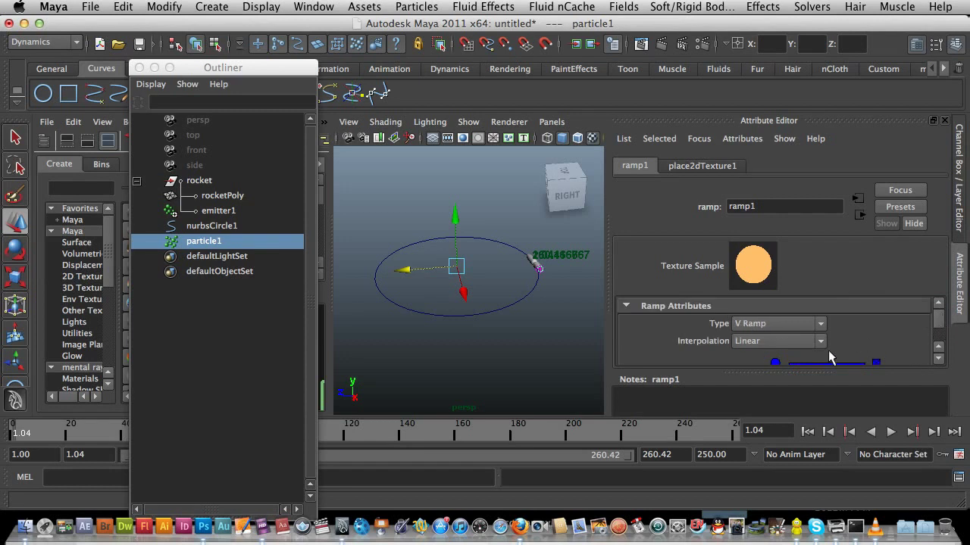
click(774, 363)
scroll(931, 315, down, 5)
click(762, 317)
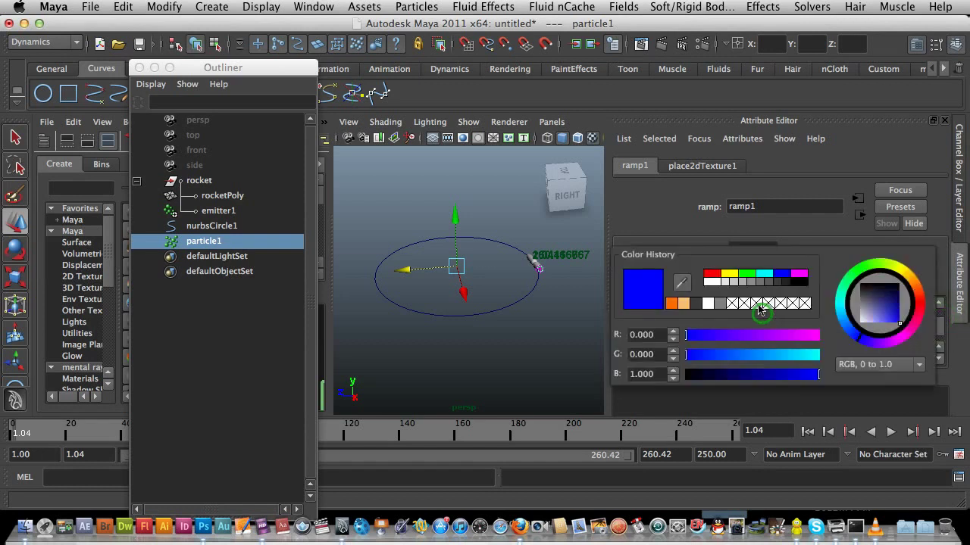
click(801, 286)
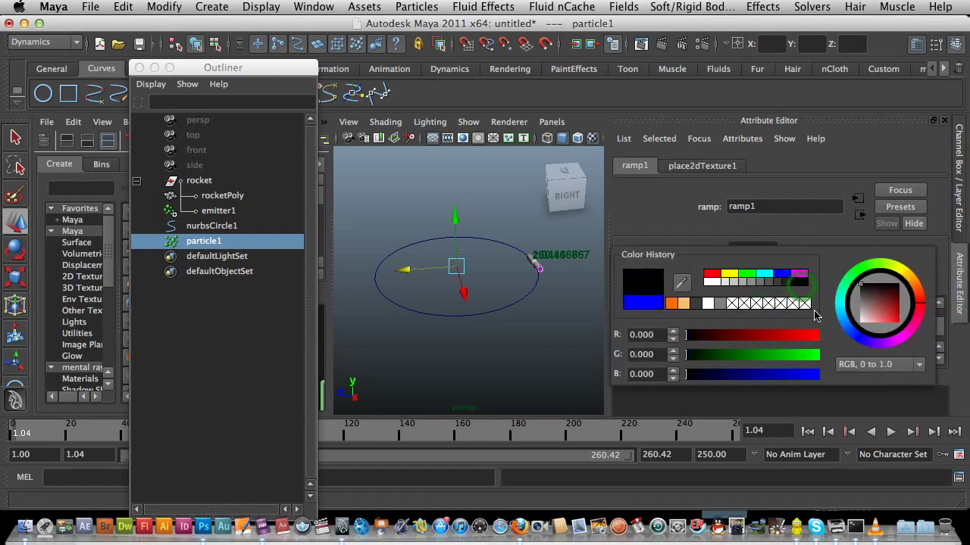
click(692, 235)
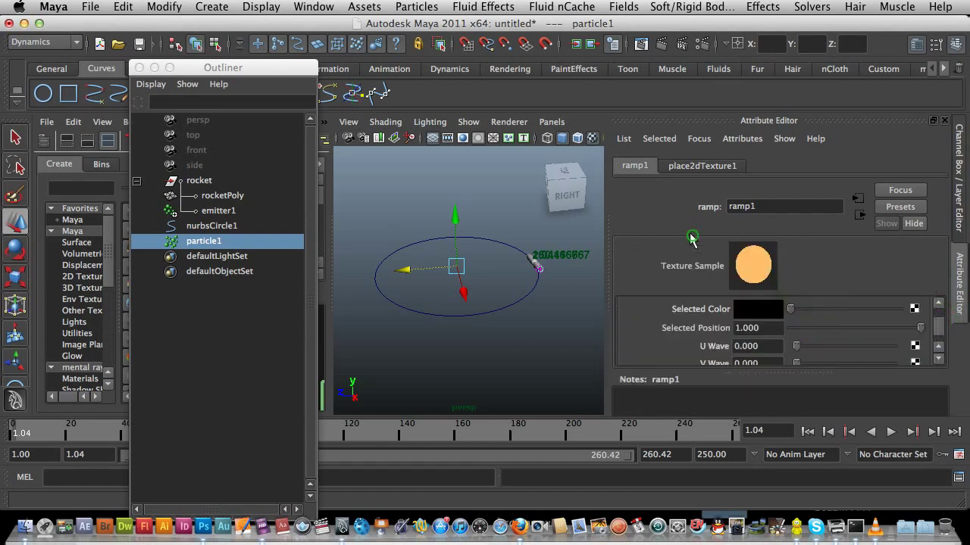
click(939, 327)
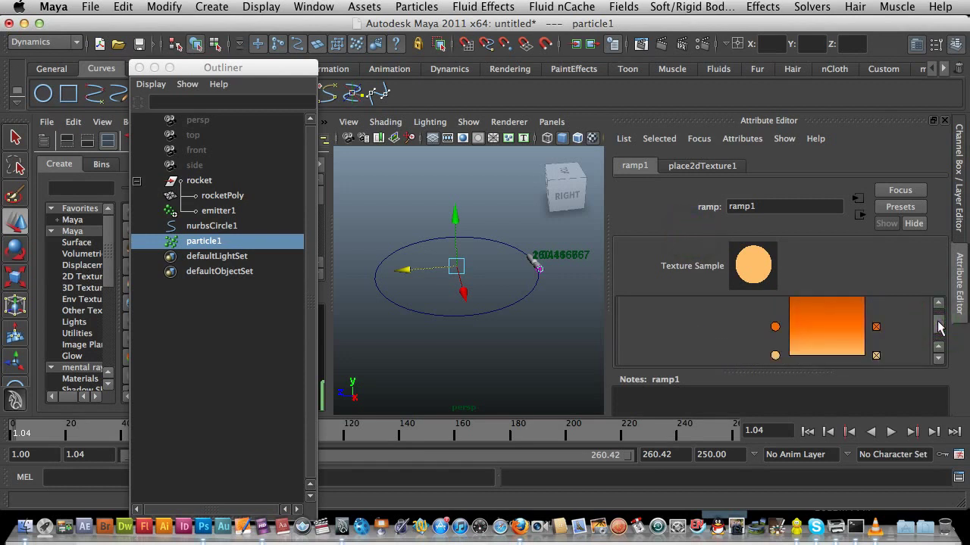
drag(939, 327, 940, 323)
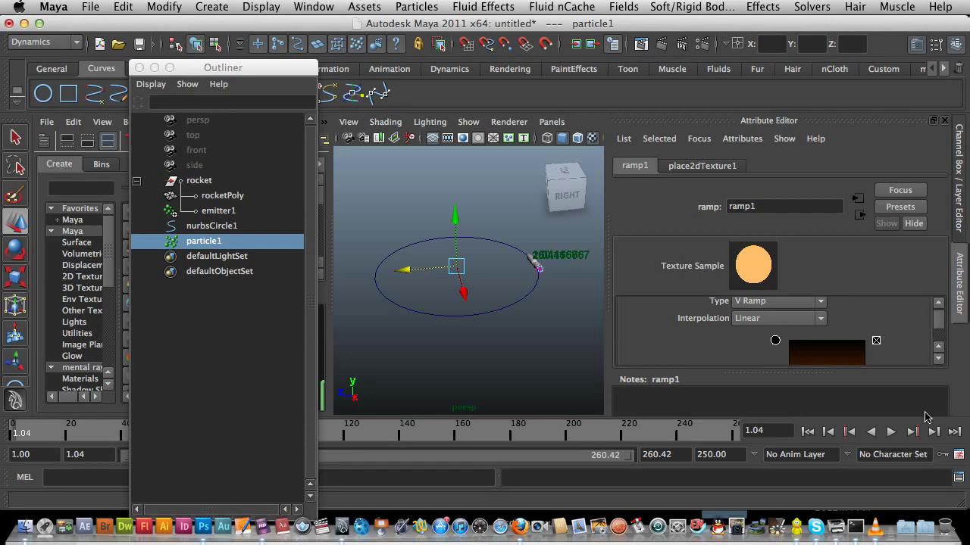
Step: Play the simulation to about frame 90 and render that frame to check the exhaust trail's colours
click(891, 432)
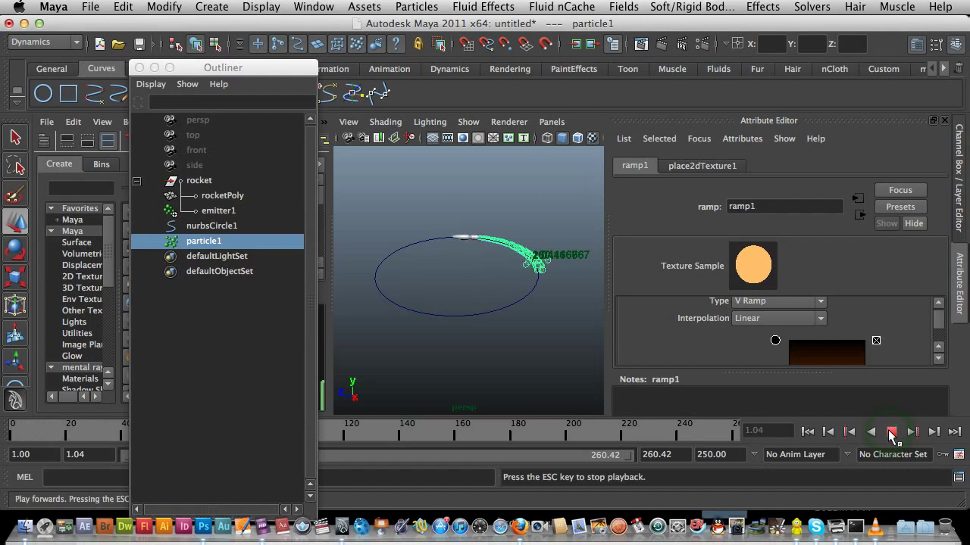
click(891, 432)
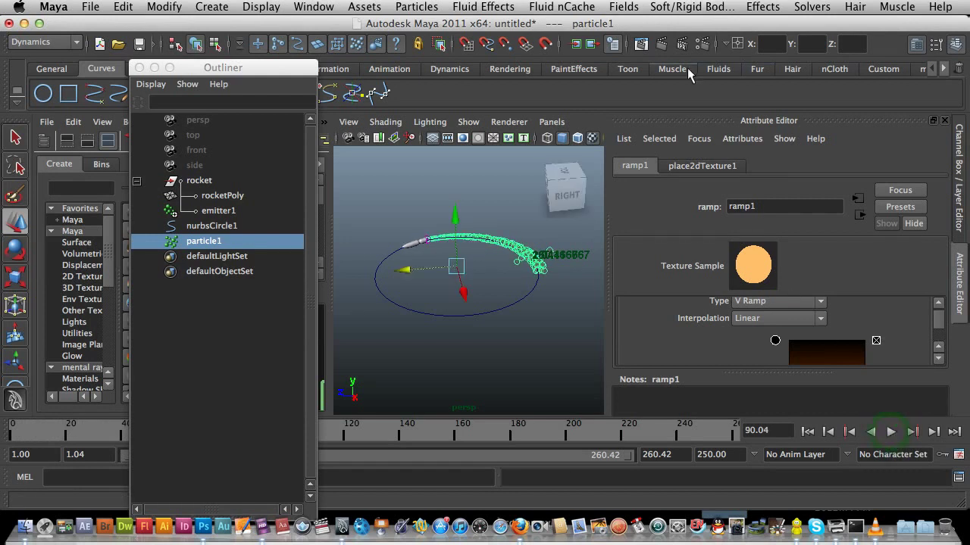
click(663, 45)
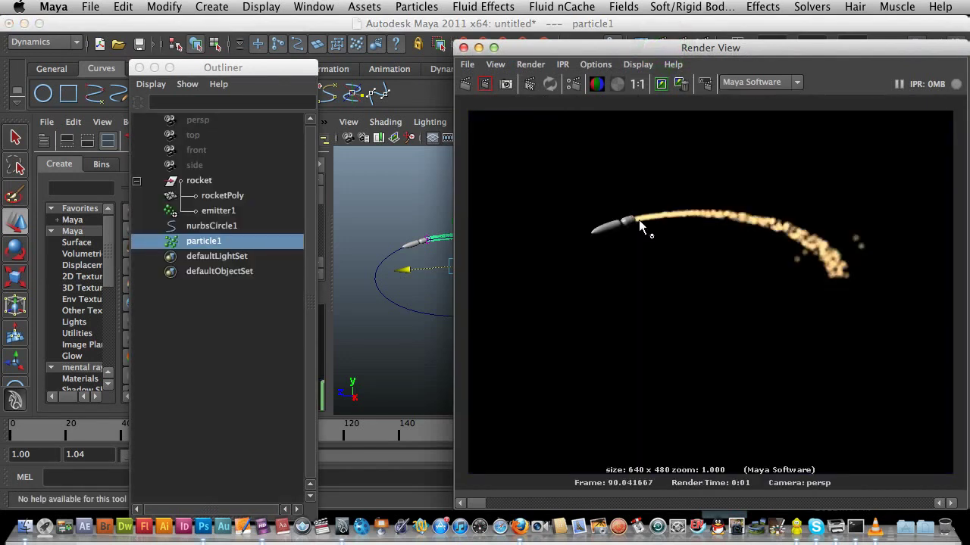
click(463, 47)
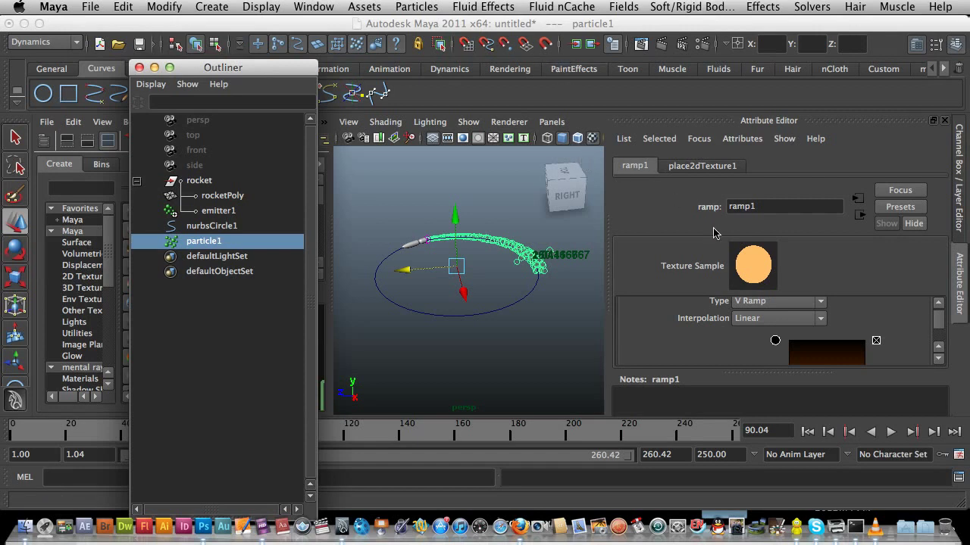
Step: Map a Ramp texture to the Life Transparency of particle1's particle cloud material and open that ramp's attributes
click(203, 243)
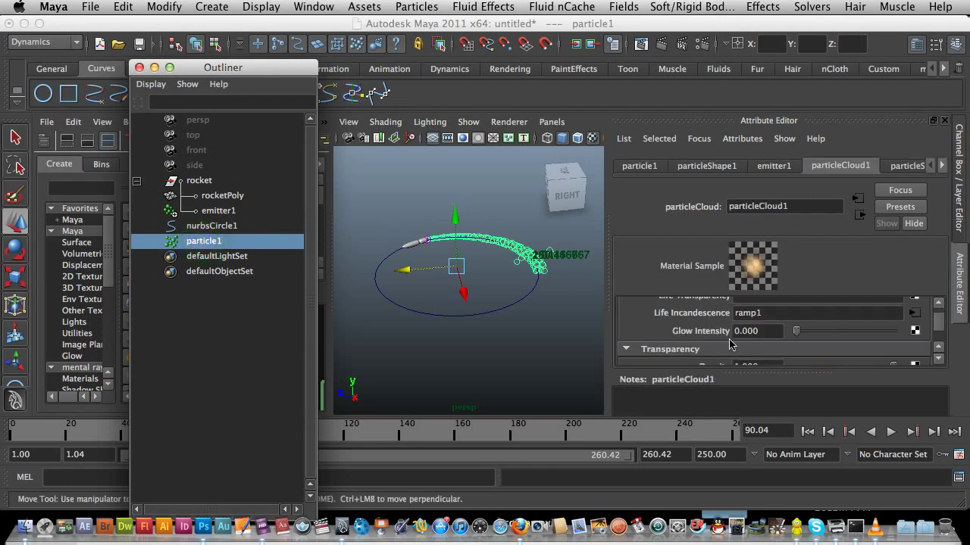
click(938, 303)
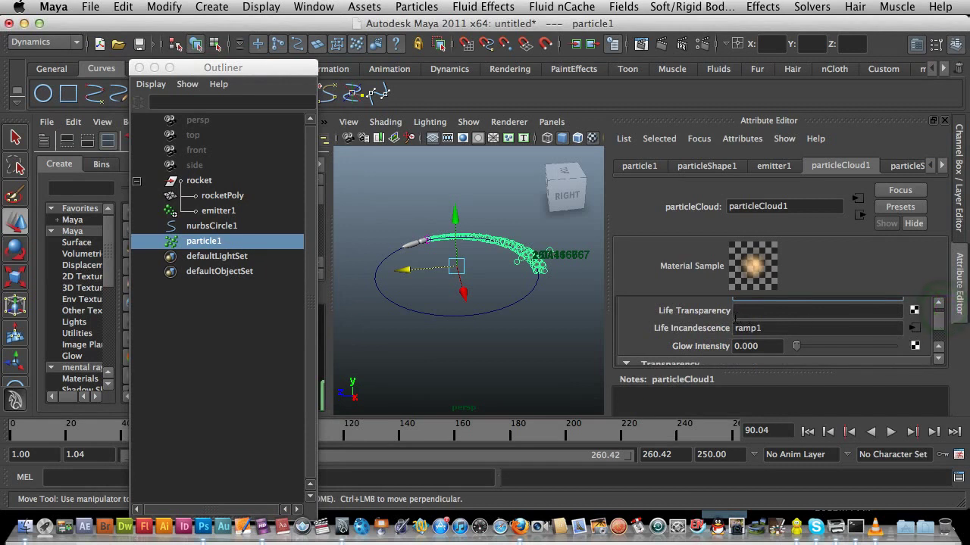
click(915, 312)
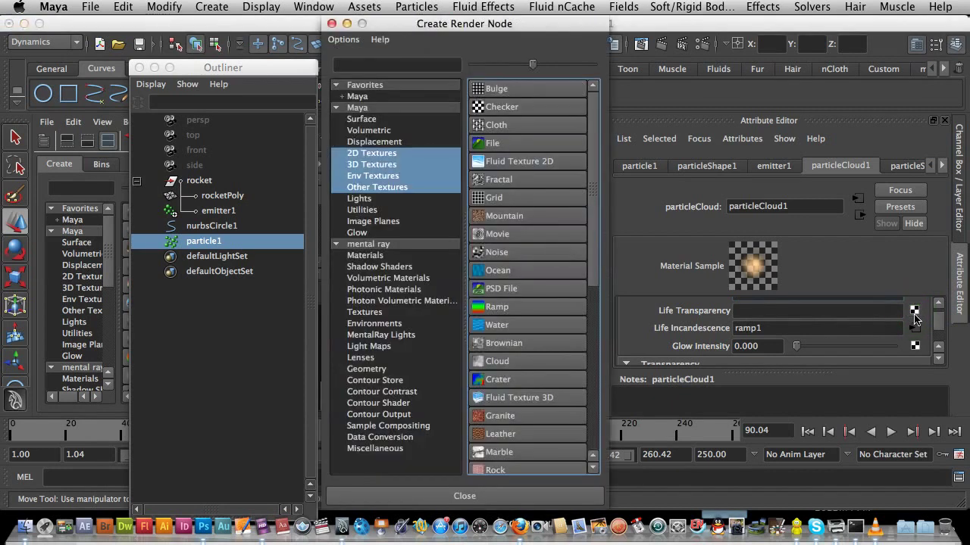
click(509, 306)
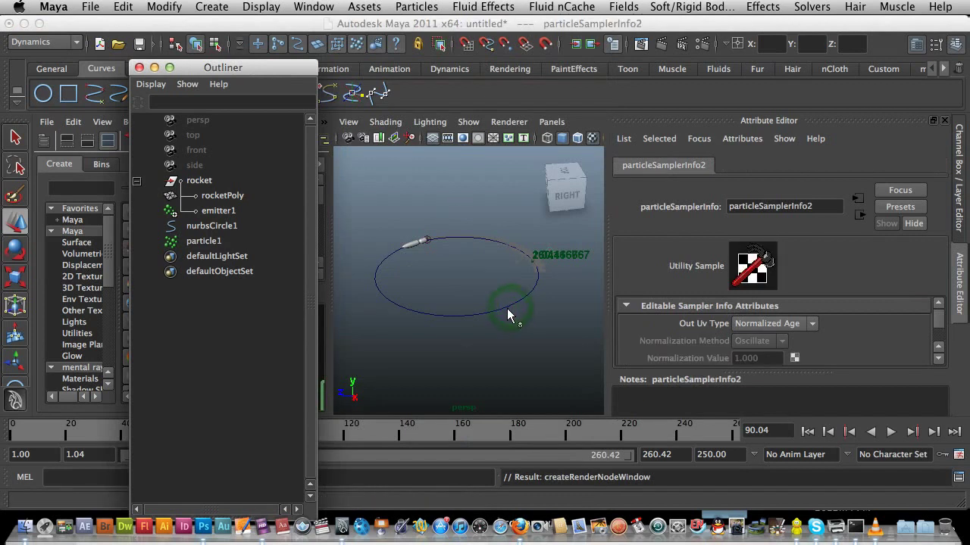
click(212, 241)
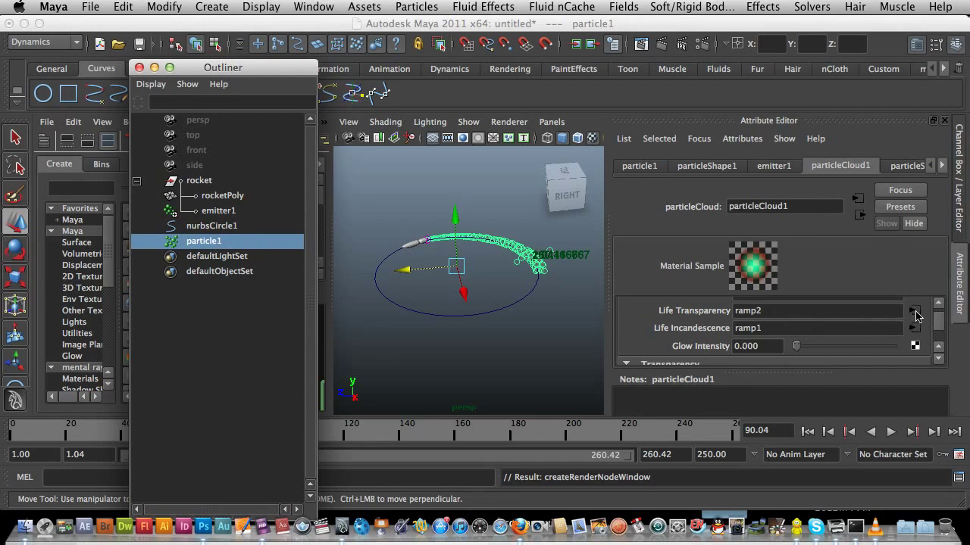
click(916, 313)
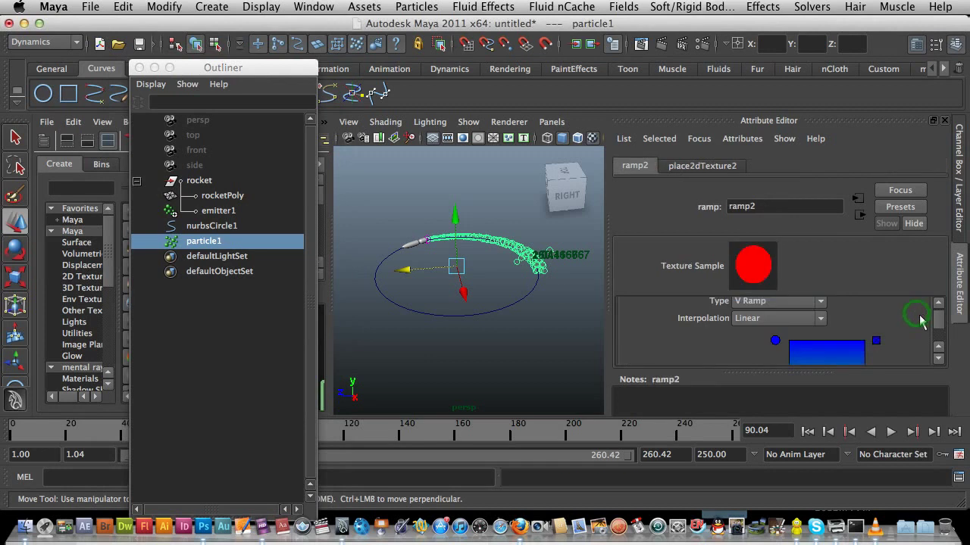
Step: Change the transparency ramp's red base marker to grey, RGB 0.561, 0.561, 0.561, and delete its green middle marker
drag(938, 319, 937, 327)
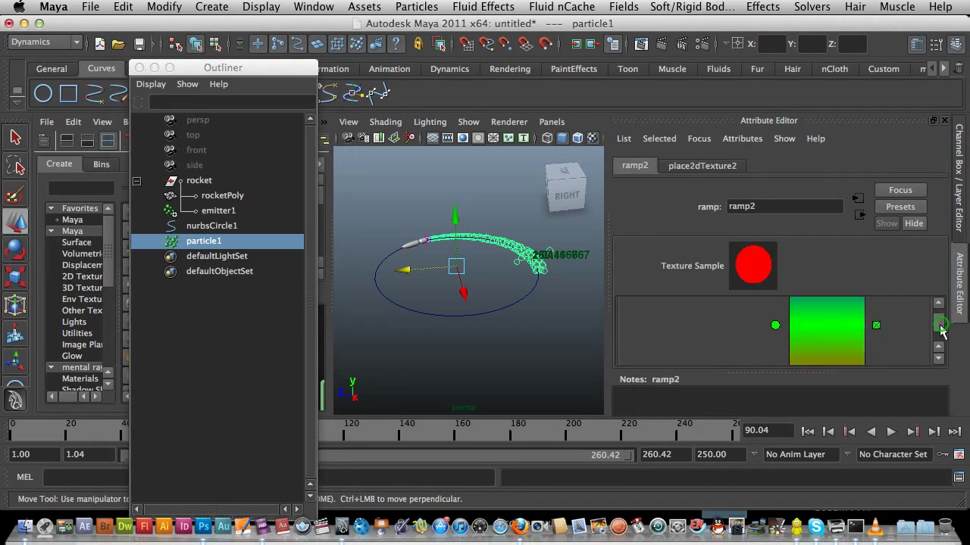
click(774, 332)
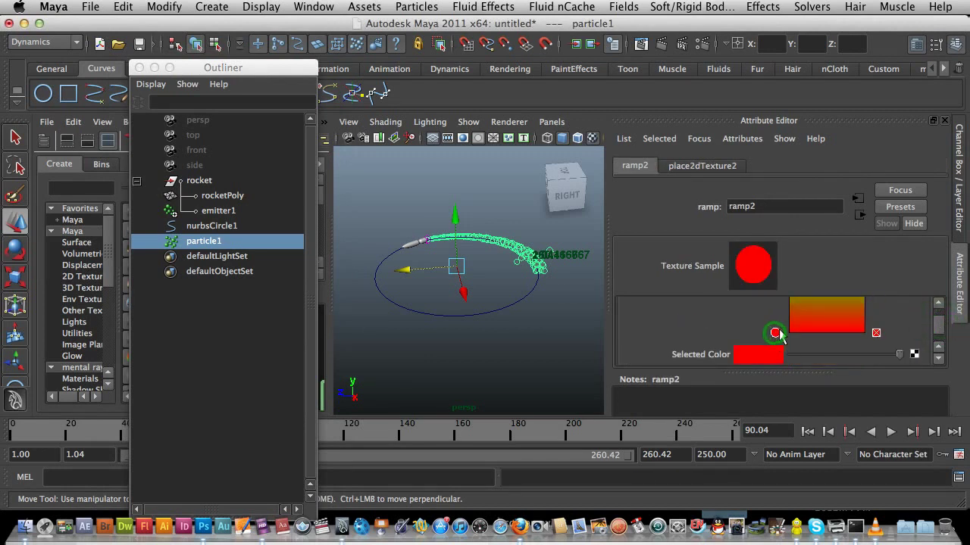
click(775, 353)
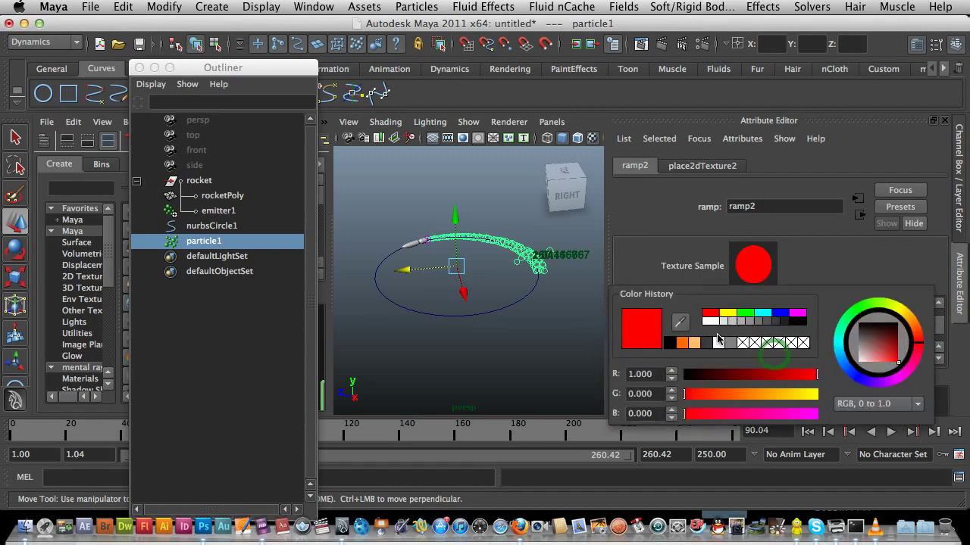
click(749, 323)
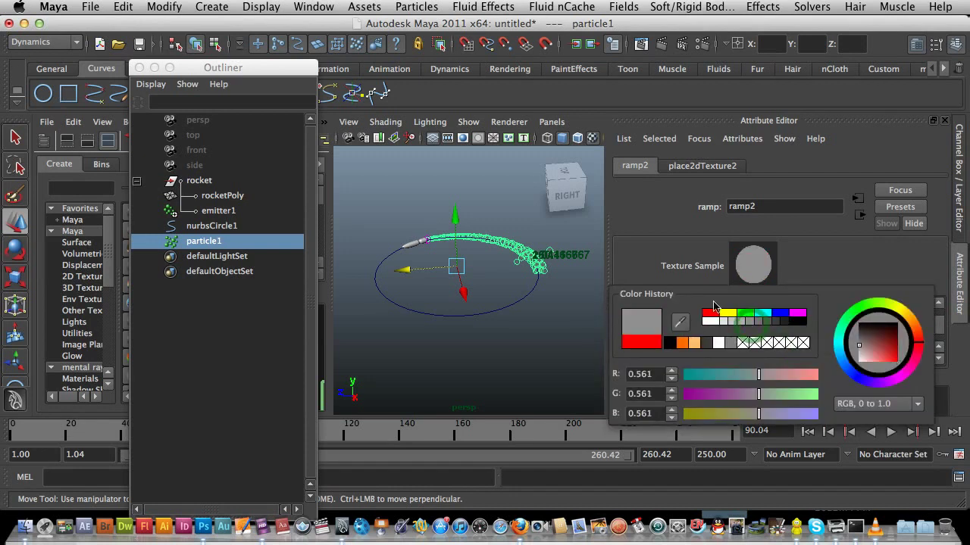
click(826, 284)
click(937, 329)
click(876, 303)
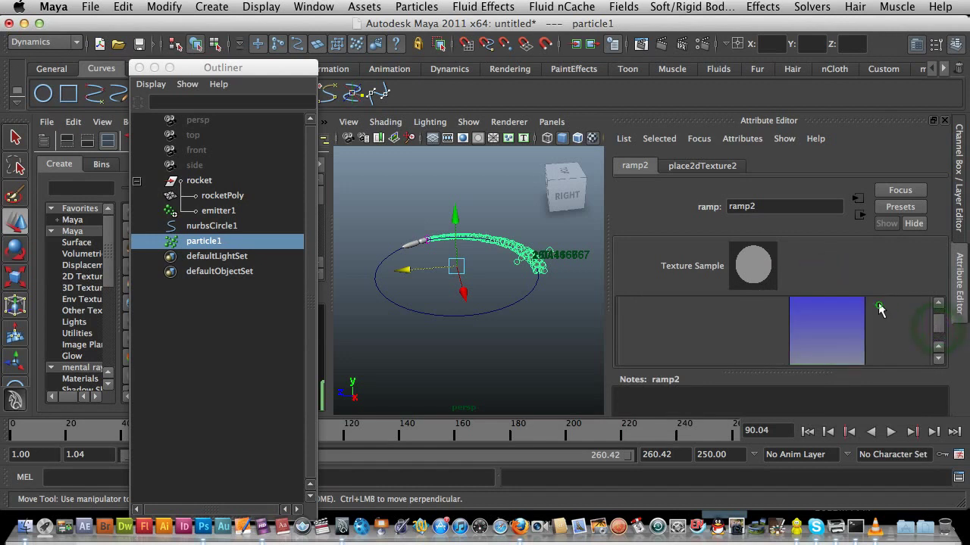
Step: Change the blue marker at the top of the transparency ramp to white
click(939, 305)
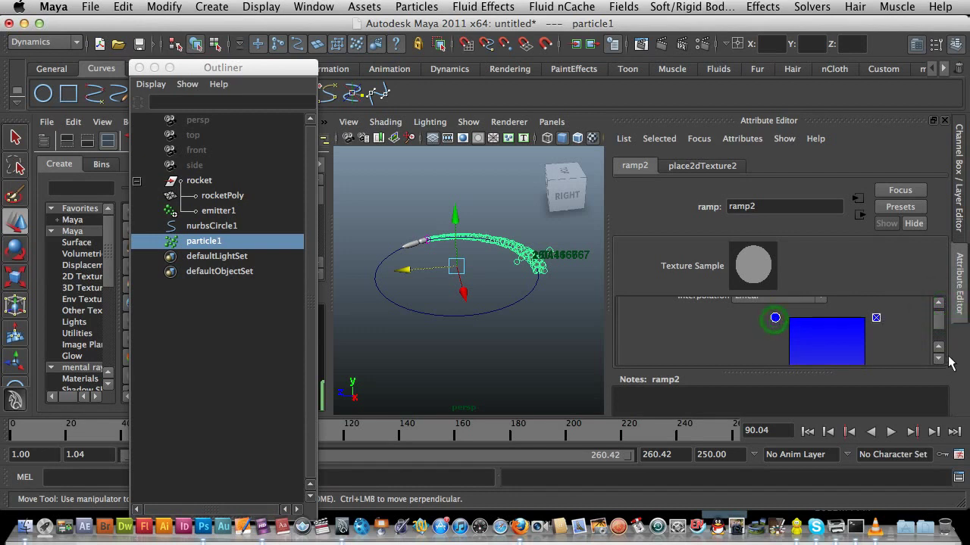
click(939, 323)
click(759, 331)
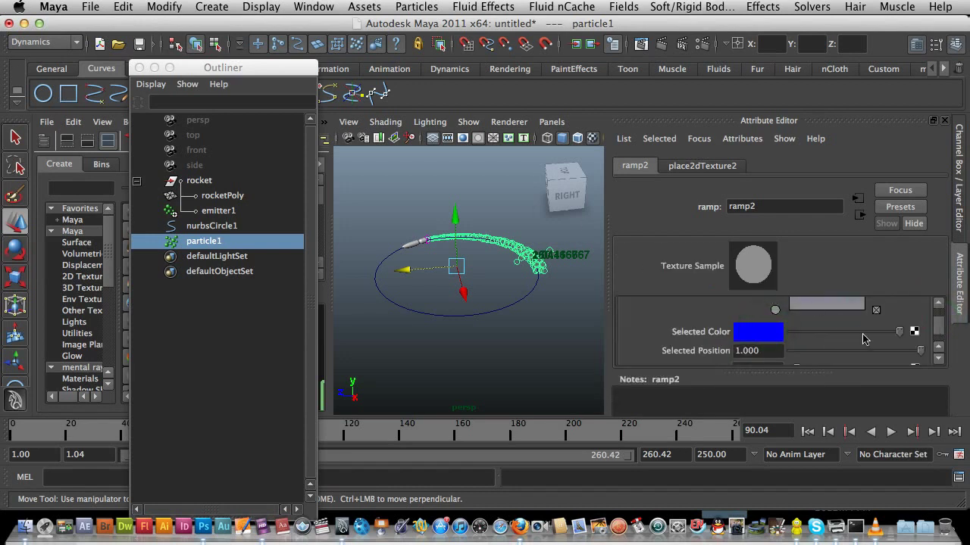
click(766, 334)
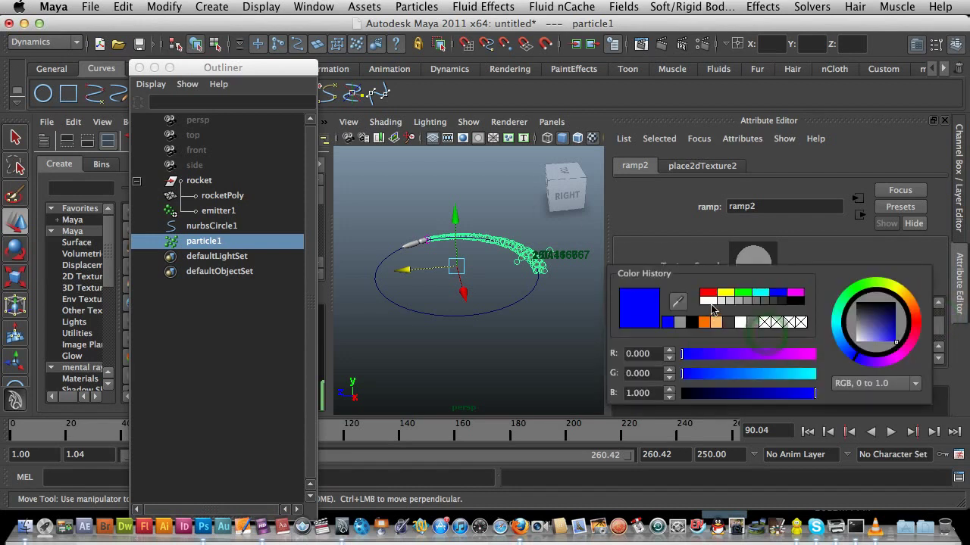
click(712, 302)
click(705, 251)
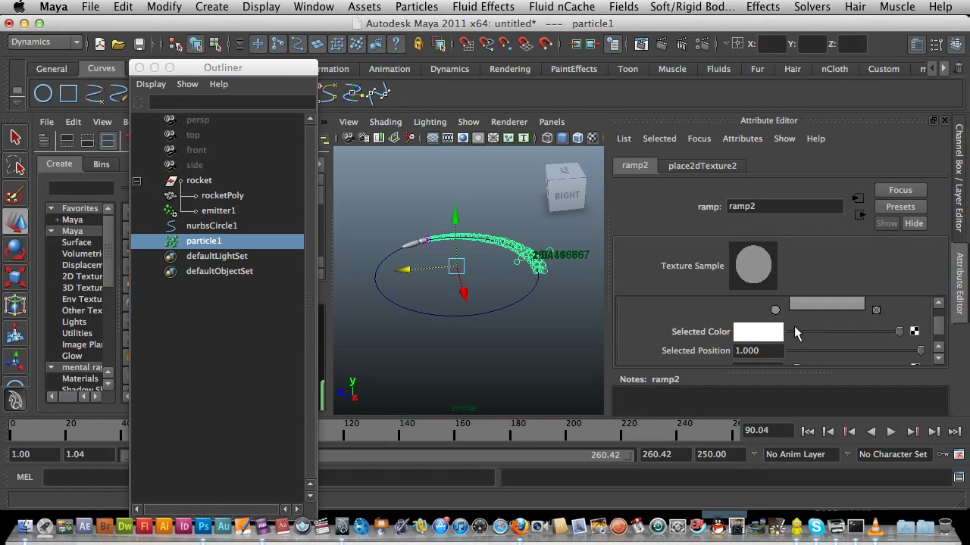
mouse_move(940, 326)
mouse_down()
mouse_move(939, 338)
mouse_move(938, 328)
mouse_up()
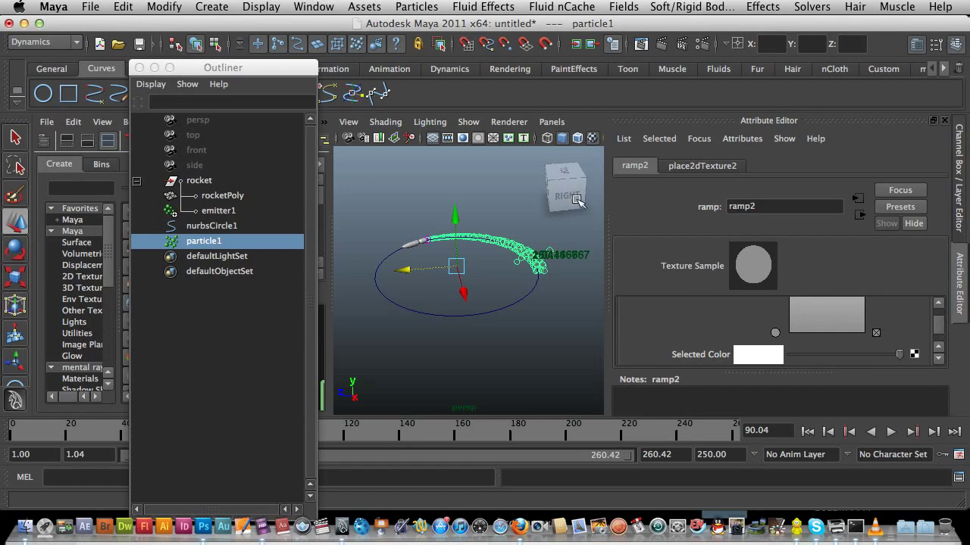
Step: Add the per-particle attribute radiusPP to particleShape1, reached through emitter1
click(207, 213)
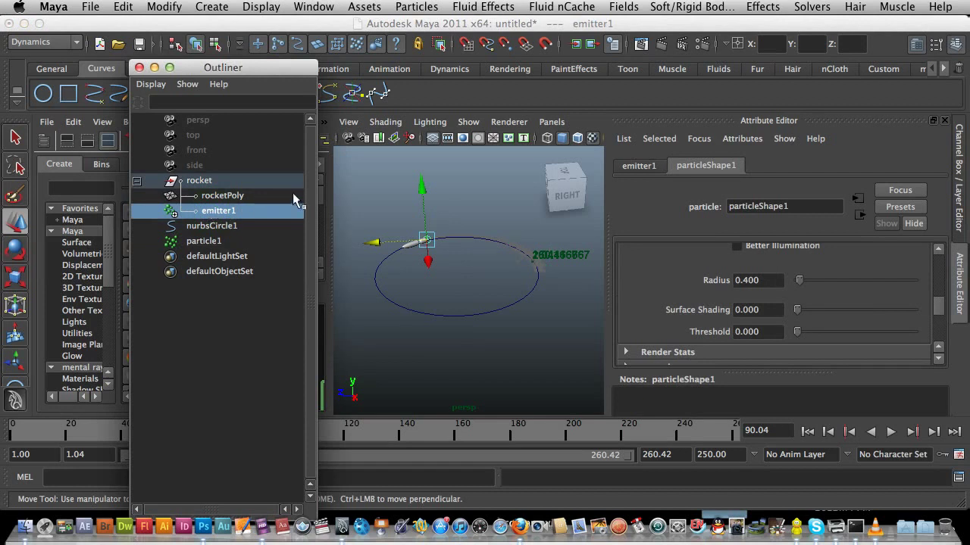
click(691, 171)
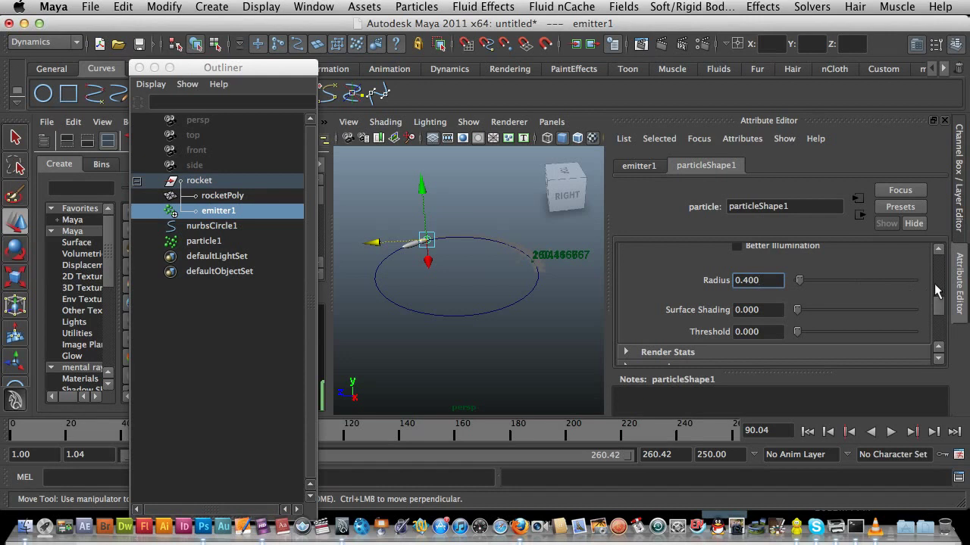
drag(940, 312, 940, 330)
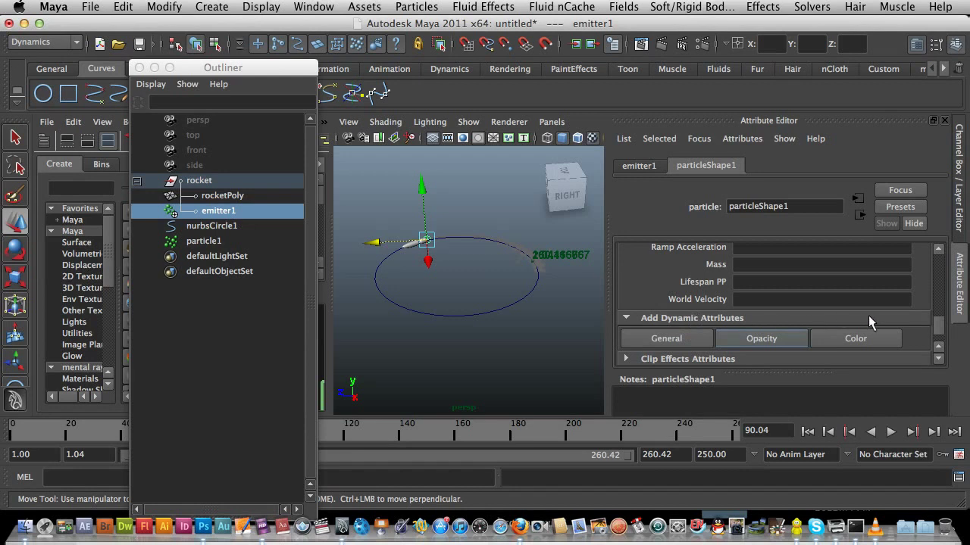
drag(940, 329, 909, 334)
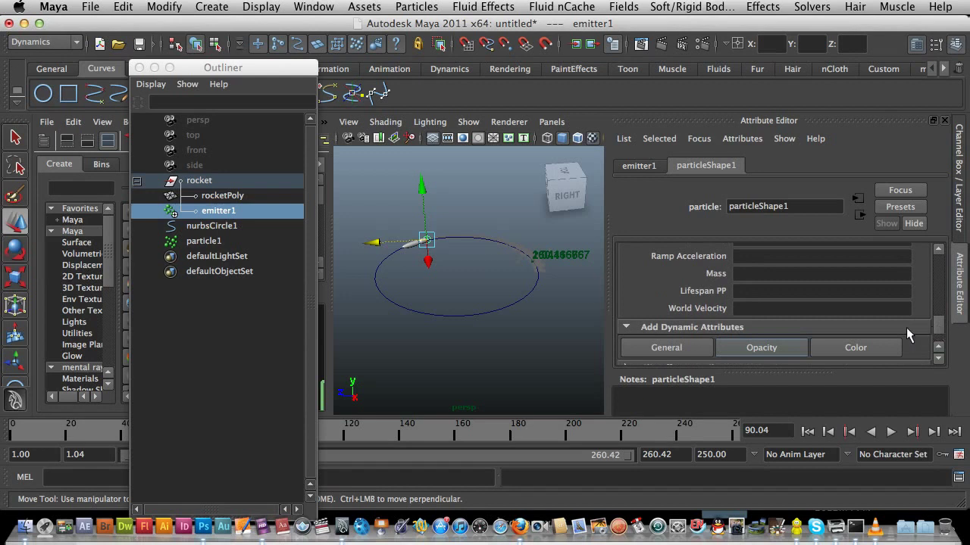
click(689, 347)
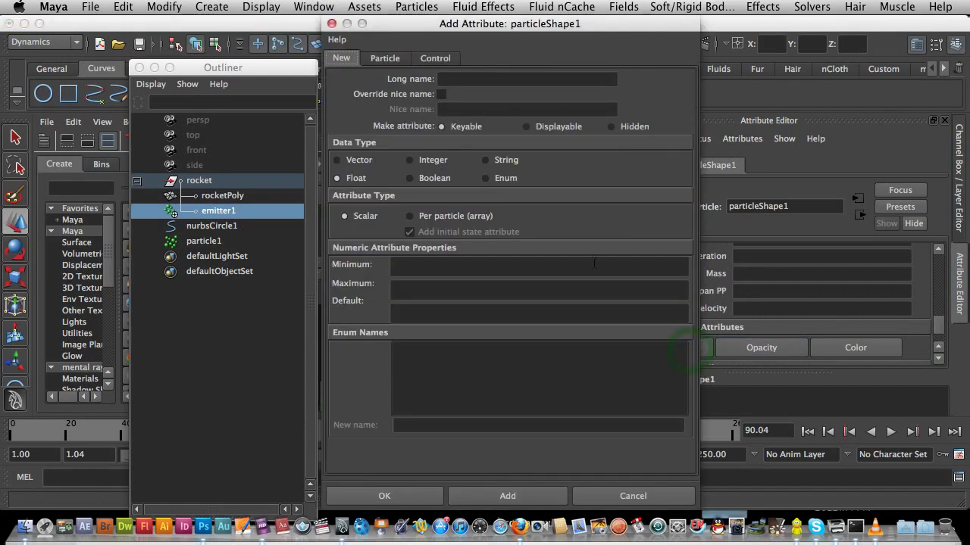
click(385, 59)
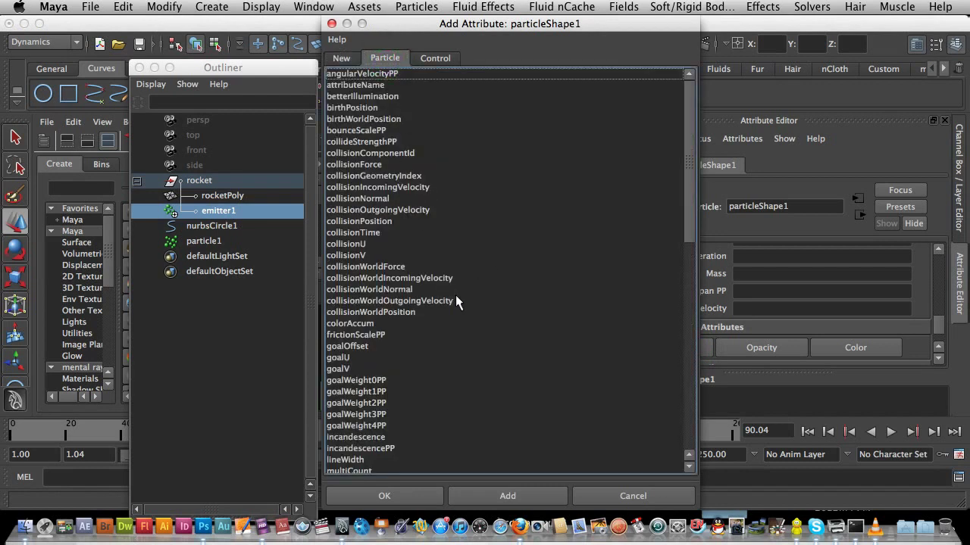
drag(689, 234, 682, 343)
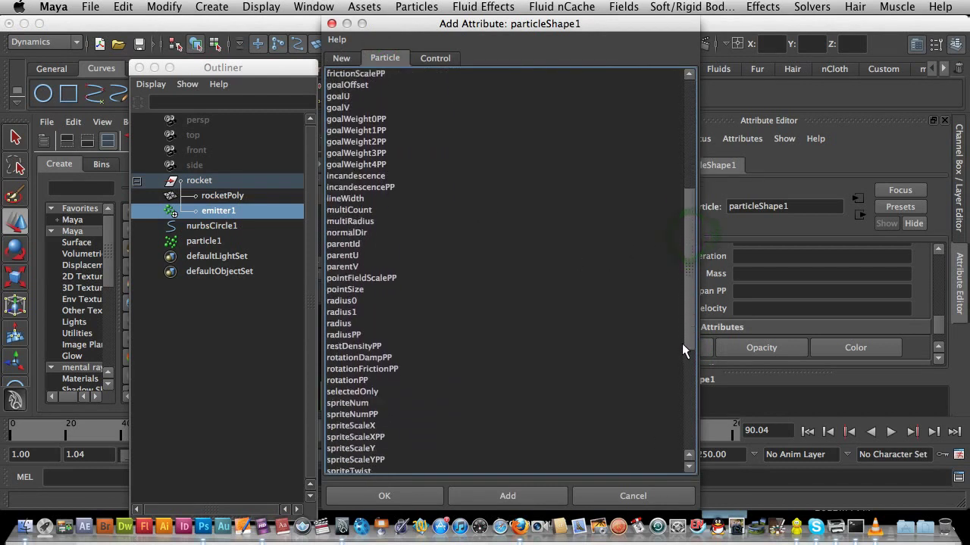
click(344, 335)
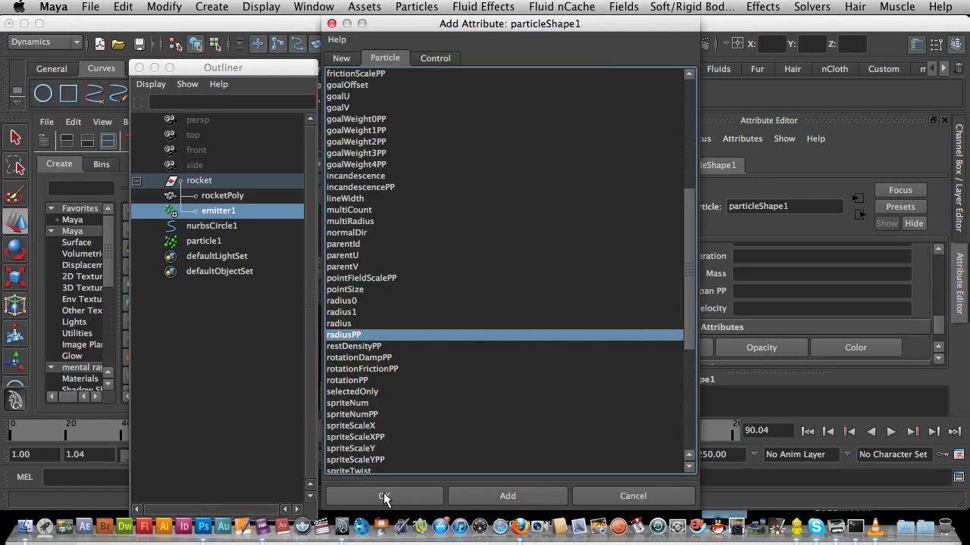
click(415, 497)
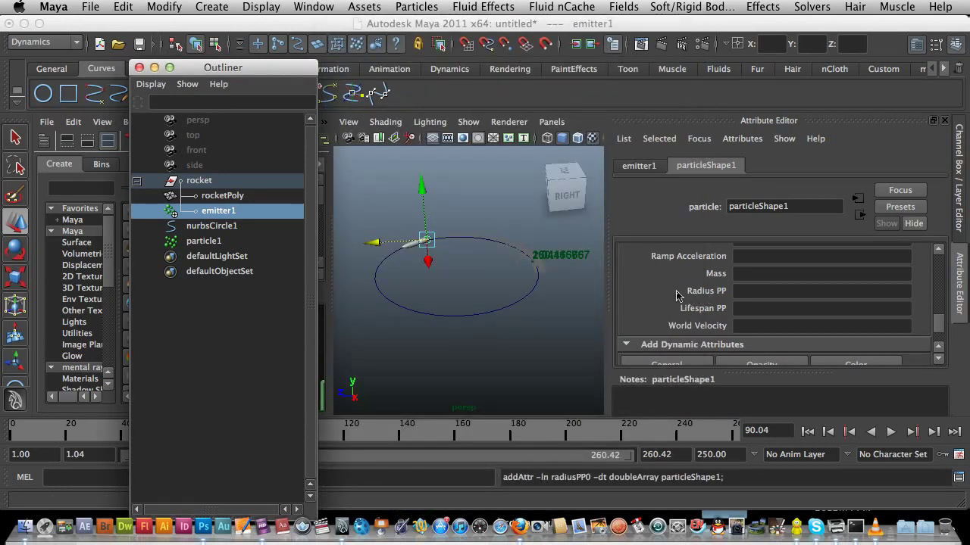
click(677, 294)
click(703, 295)
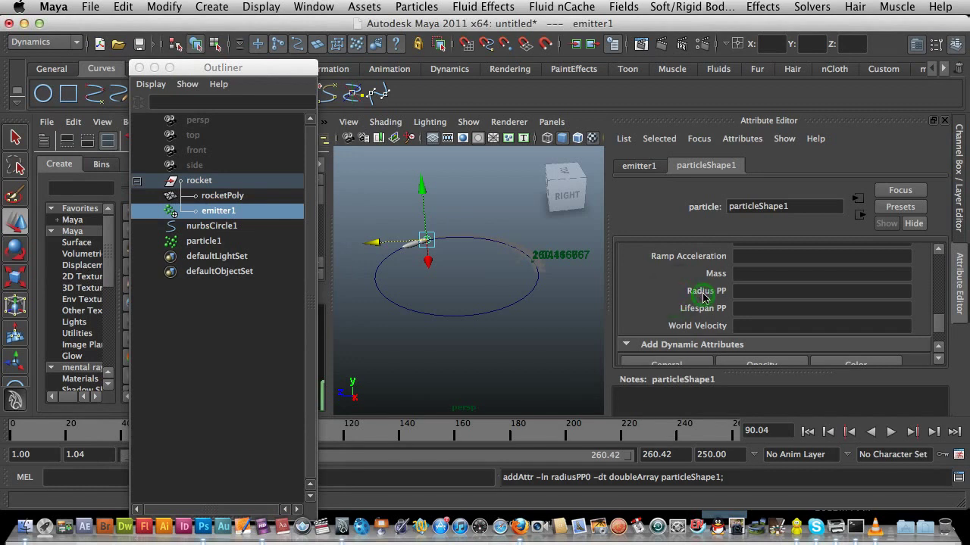
right_click(745, 300)
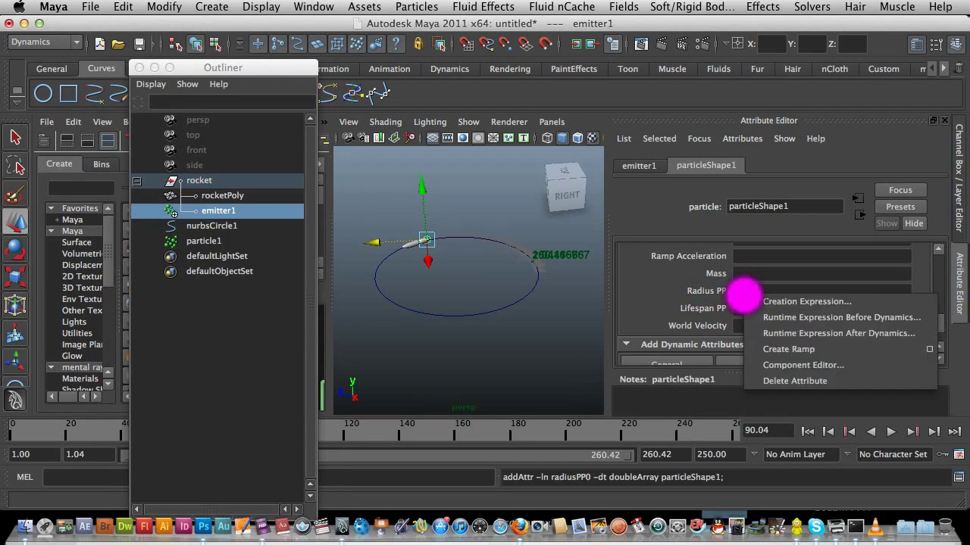
click(747, 291)
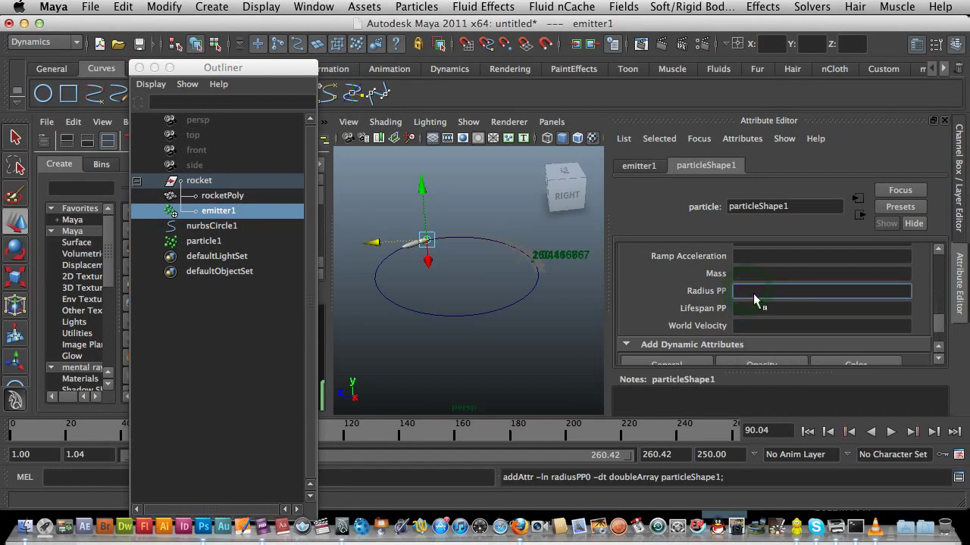
right_click(754, 298)
right_drag(754, 298, 826, 333)
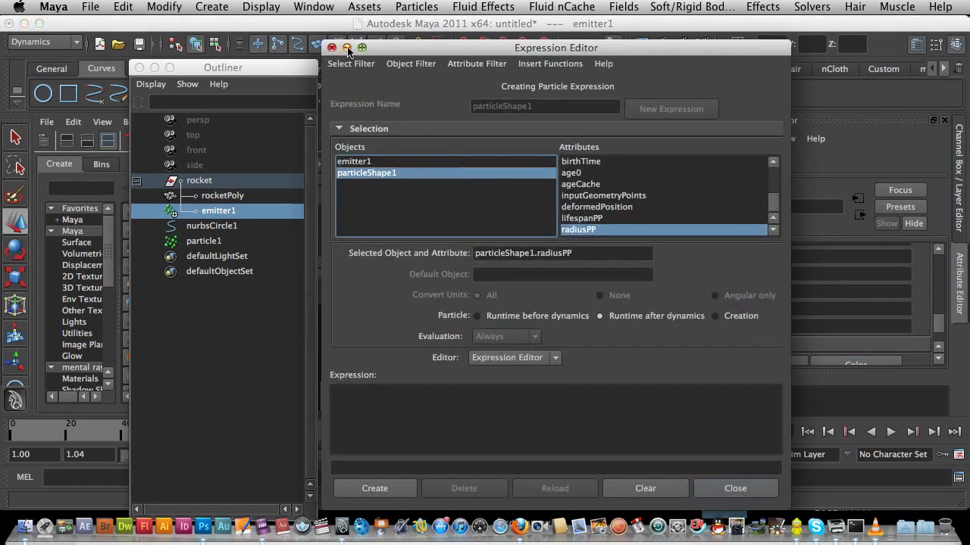
click(735, 489)
Step: Create a ramp for the Radius PP attribute of particleShape1 and open that ramp for editing
right_drag(755, 295, 848, 357)
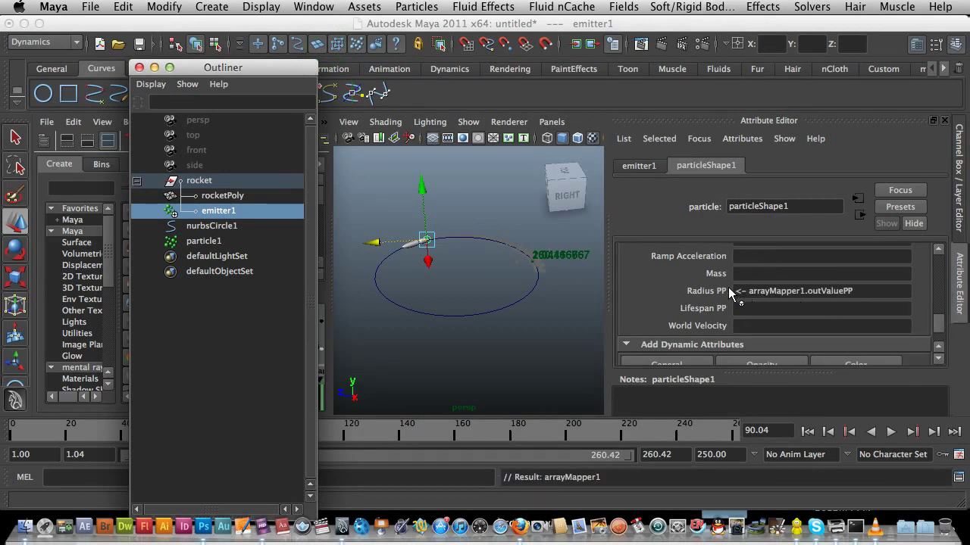
right_click(843, 290)
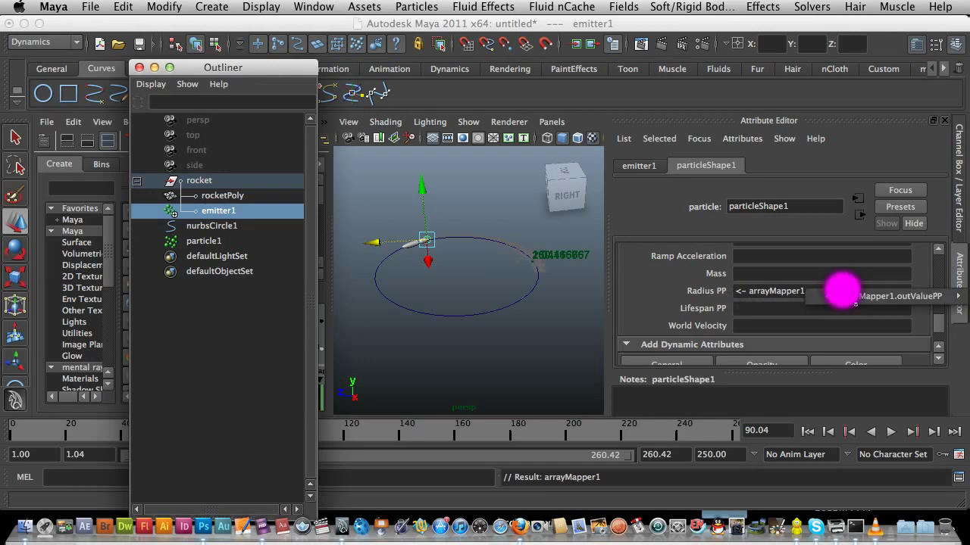
mouse_move(845, 294)
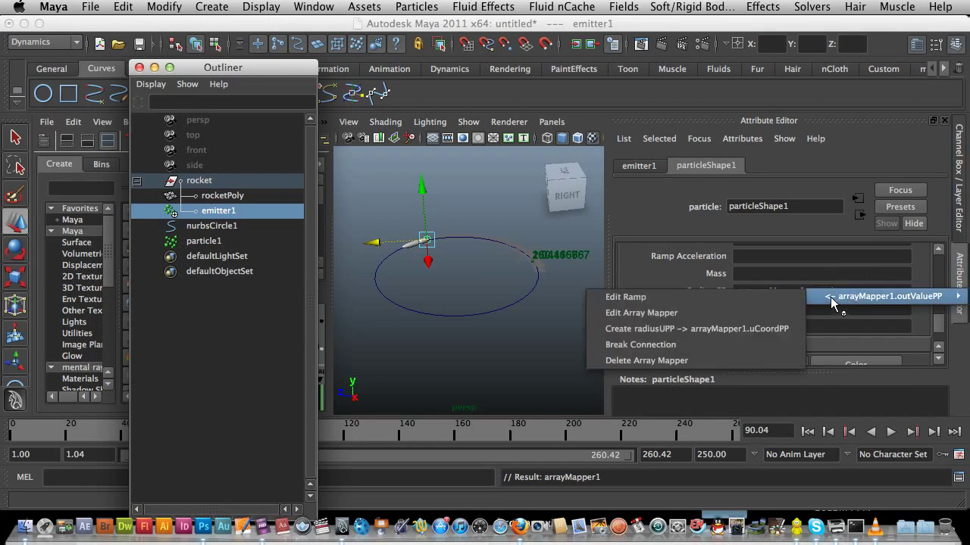
click(770, 299)
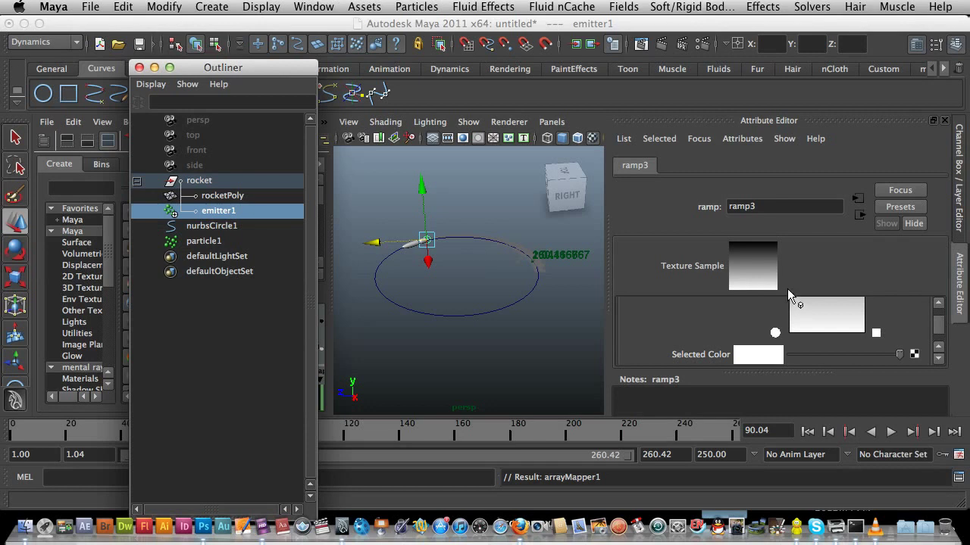
Step: Change the white base marker of the radius ramp to grey, RGB 0.671, 0.671, 0.671
click(774, 332)
drag(773, 333, 777, 341)
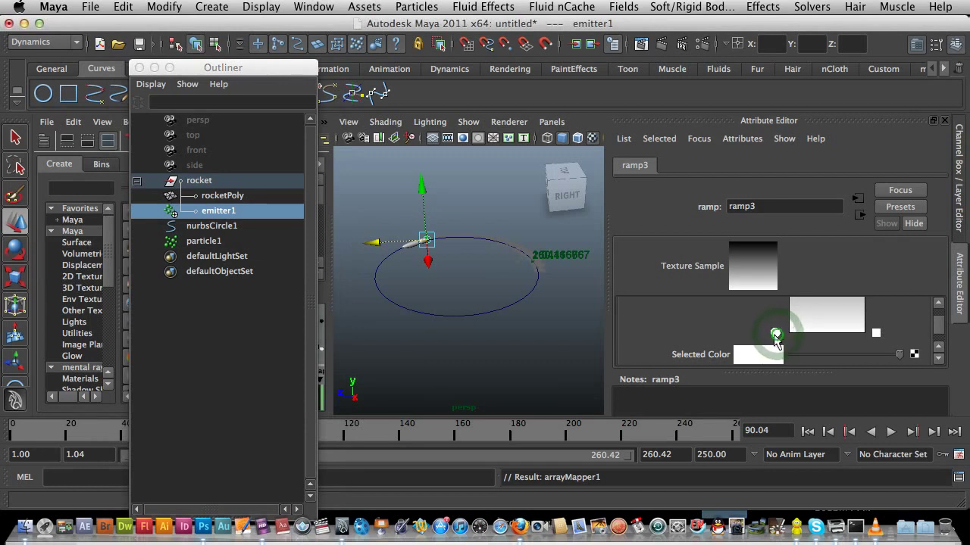
click(766, 353)
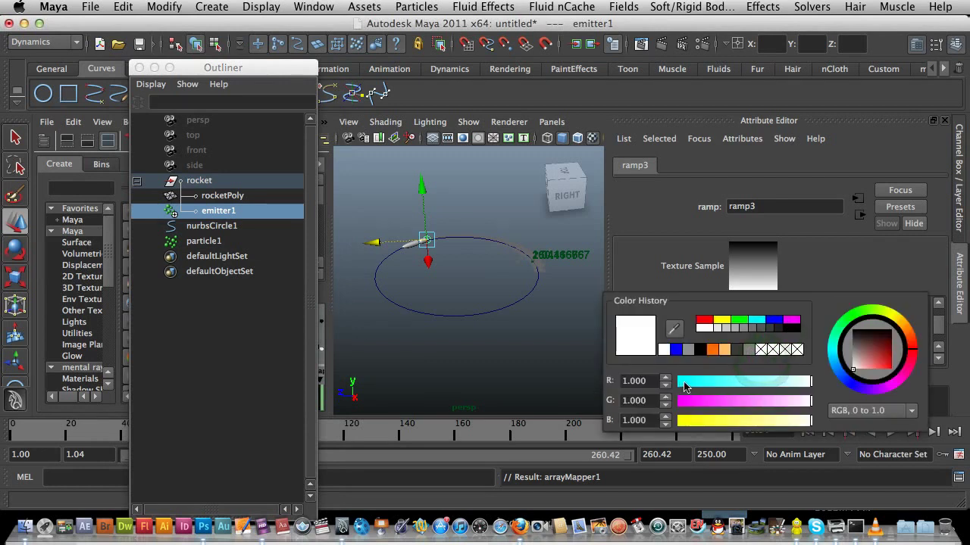
click(735, 330)
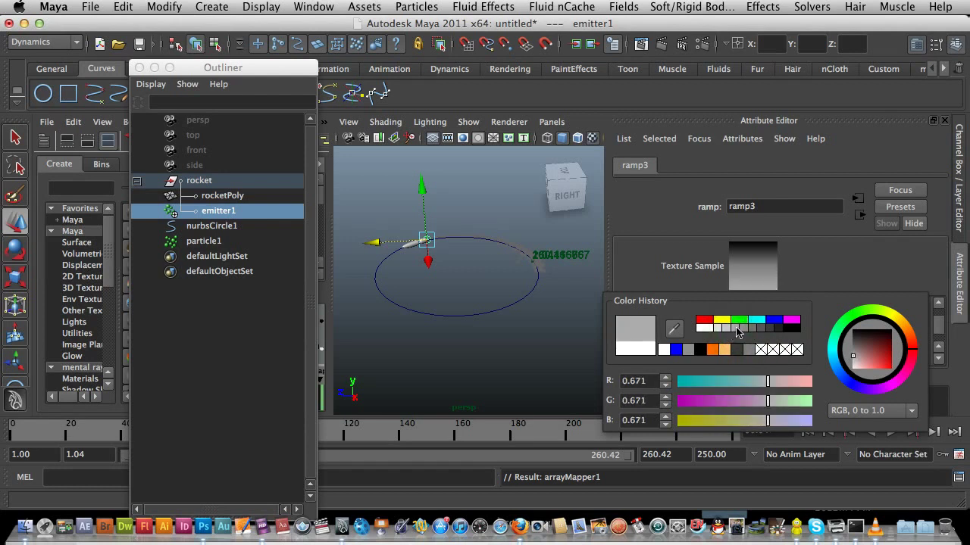
click(815, 306)
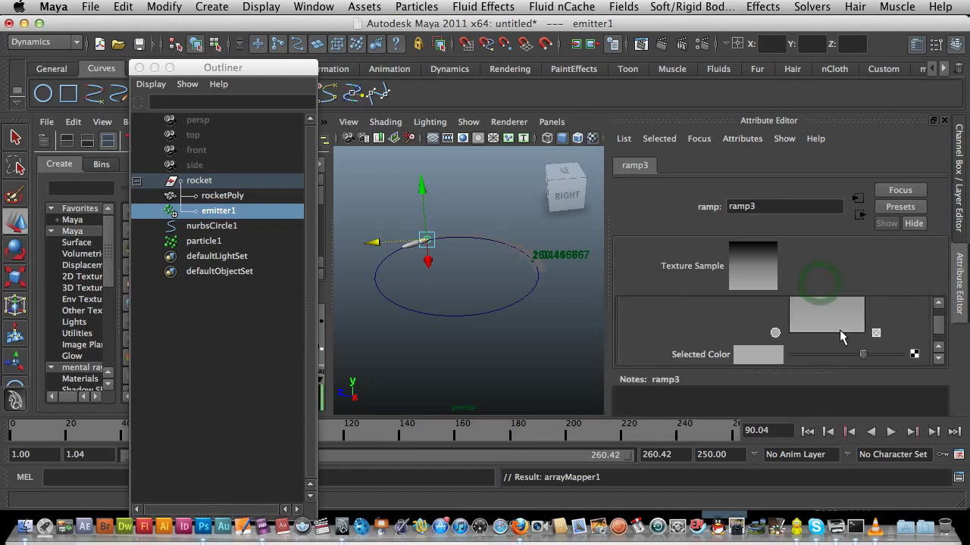
Step: Change the black marker at position 1.000 of the radius ramp to white
drag(939, 335, 942, 325)
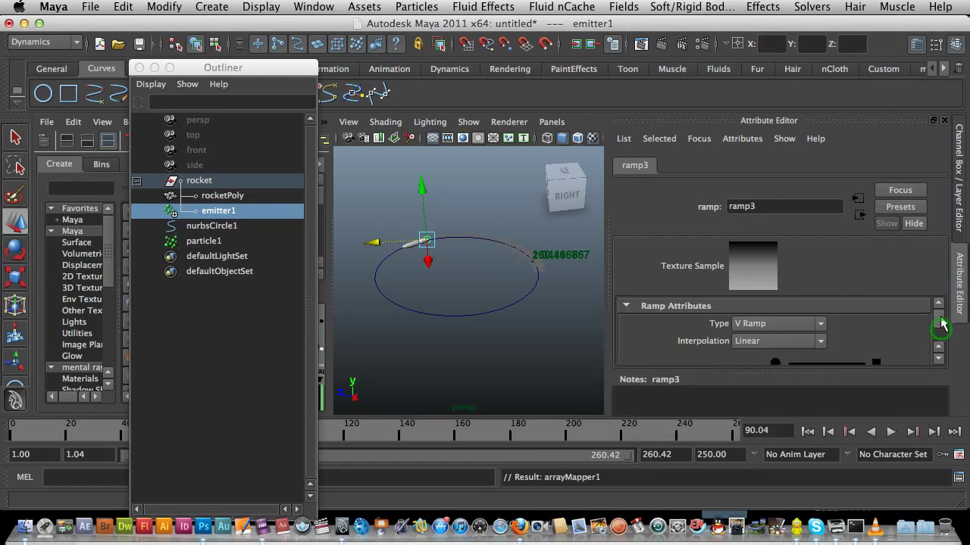
click(775, 362)
drag(938, 321, 940, 333)
click(773, 332)
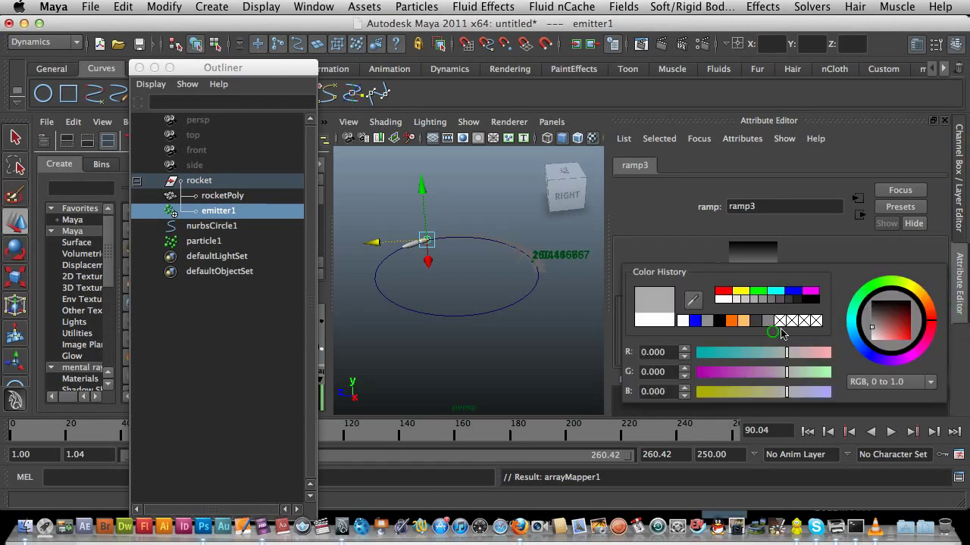
click(695, 324)
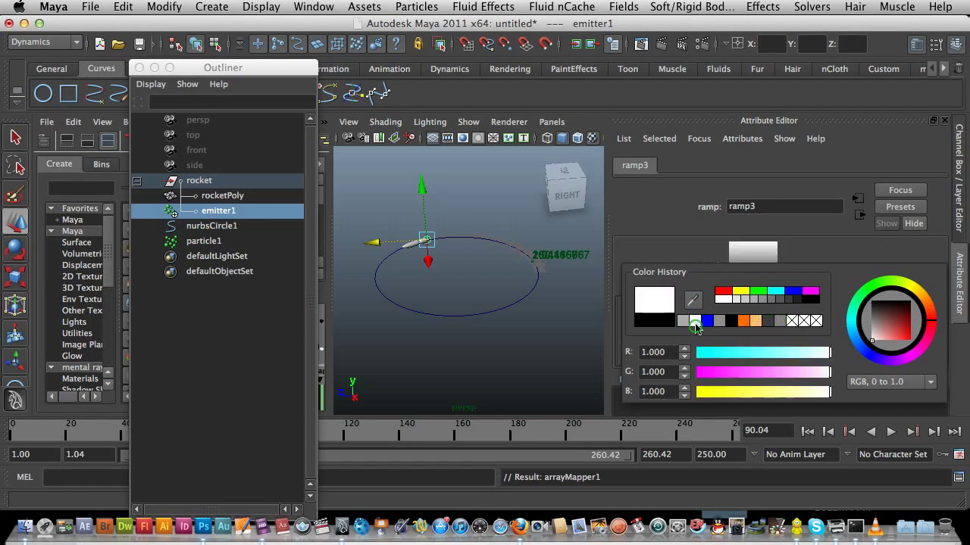
click(702, 254)
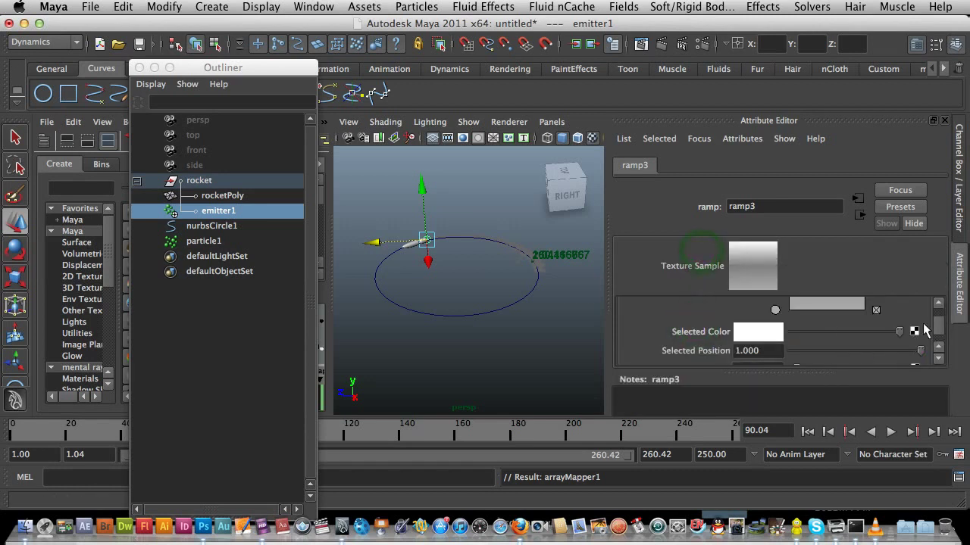
drag(938, 327, 939, 330)
Step: Play the animation from the start twice to check the exhaust trail with the radius ramp applied
click(809, 431)
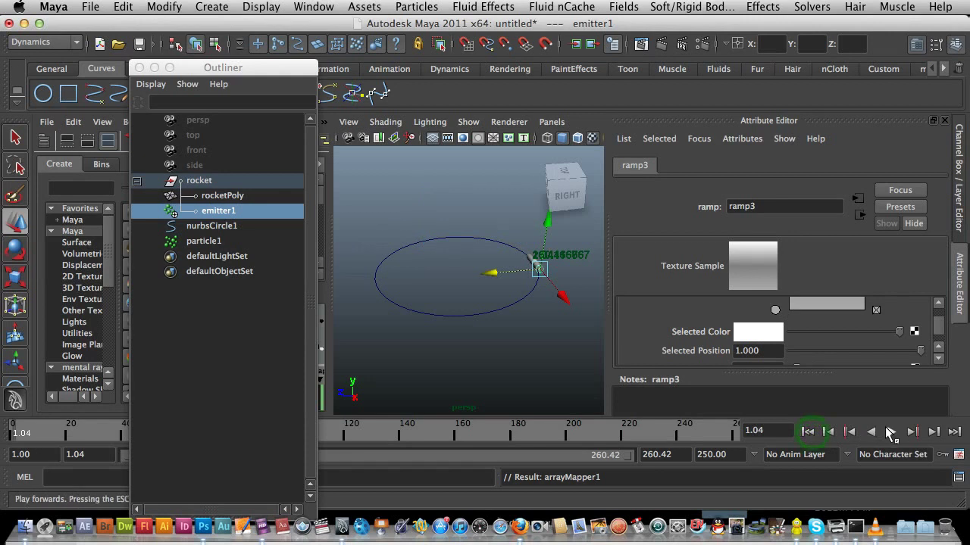
click(890, 431)
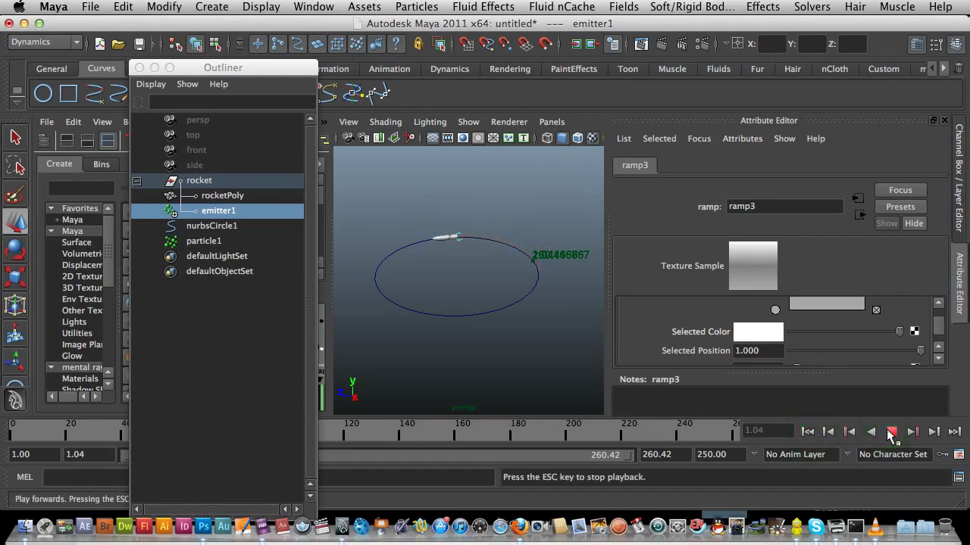
click(890, 431)
click(809, 431)
click(891, 431)
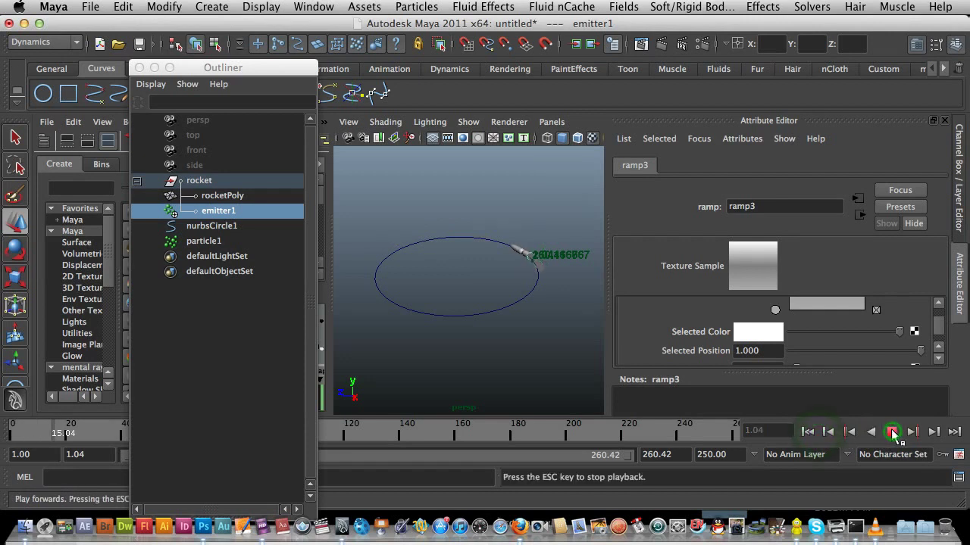
click(891, 431)
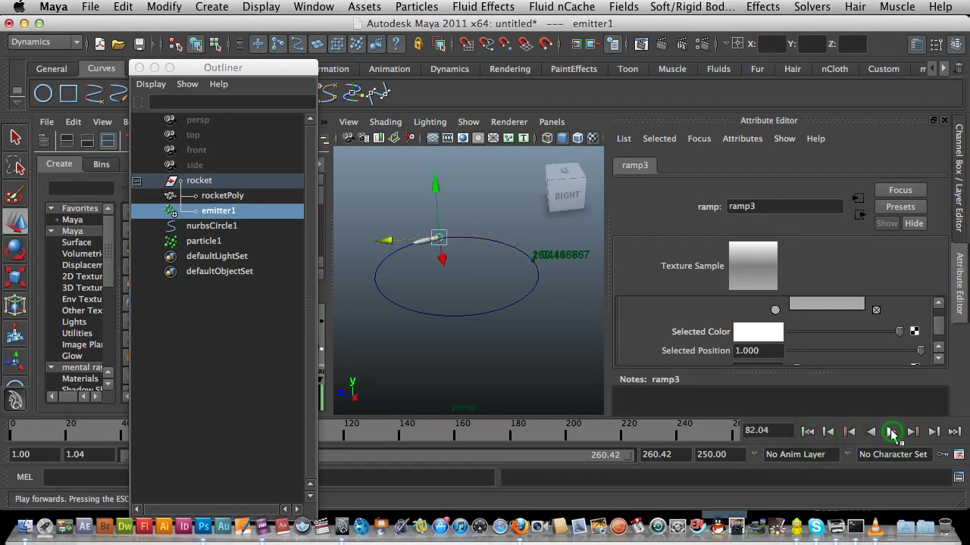
Step: Hide NURBS curves in the perspective view
click(381, 123)
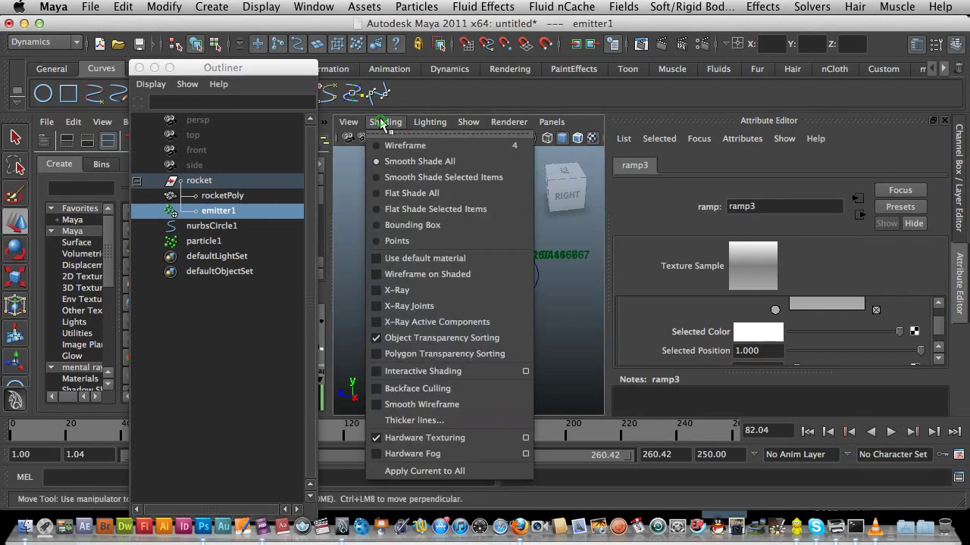
mouse_move(468, 123)
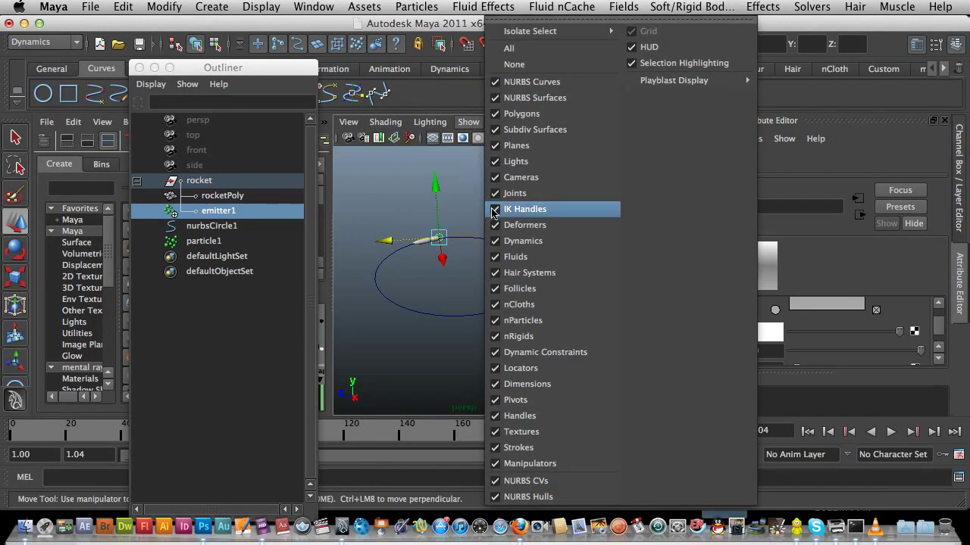
click(534, 82)
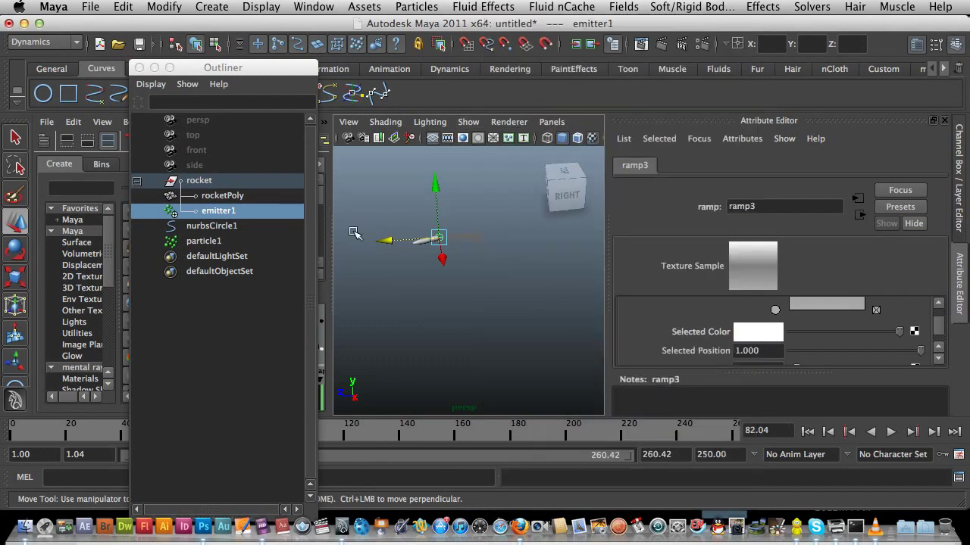
Step: Set the emission rate of emitter1 to 400 particles per second
middle_drag(201, 212, 199, 212)
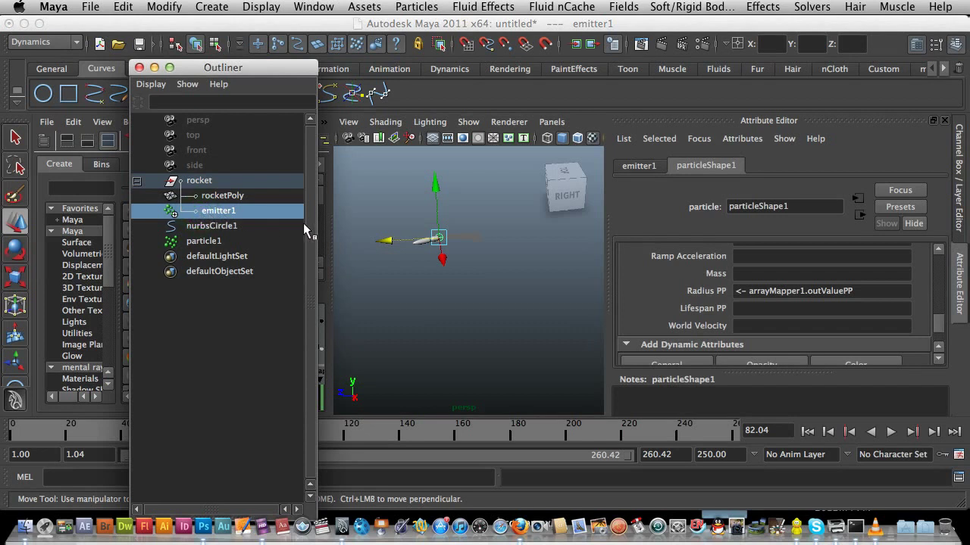
click(636, 166)
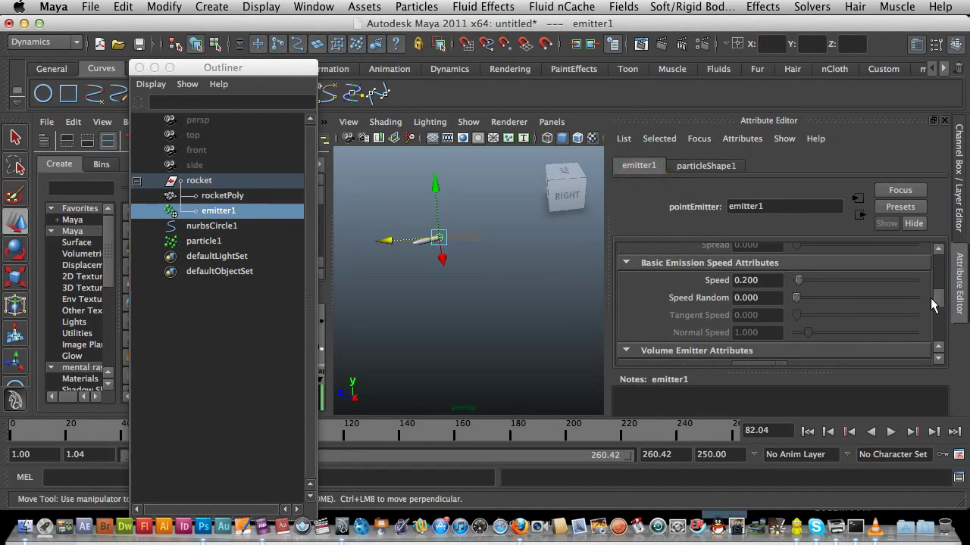
drag(940, 304, 944, 280)
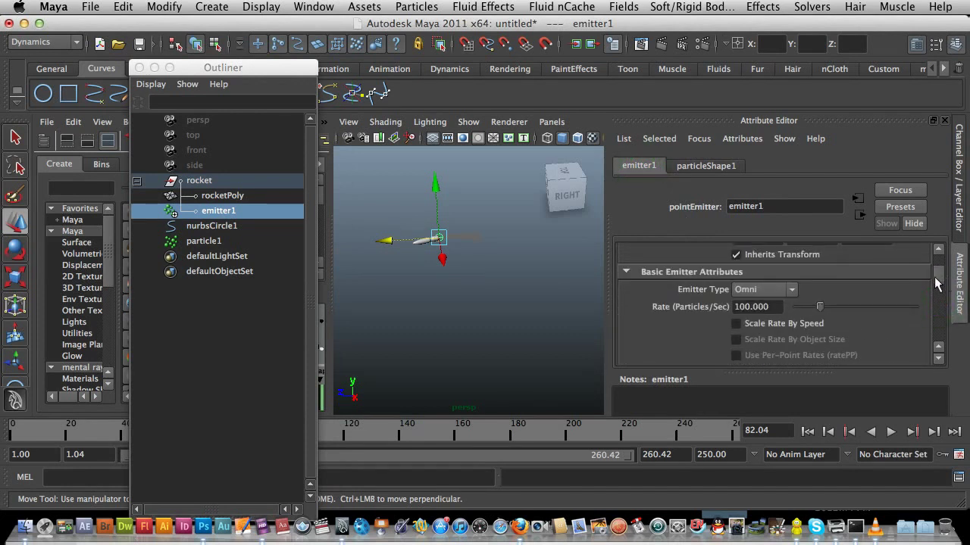
click(716, 275)
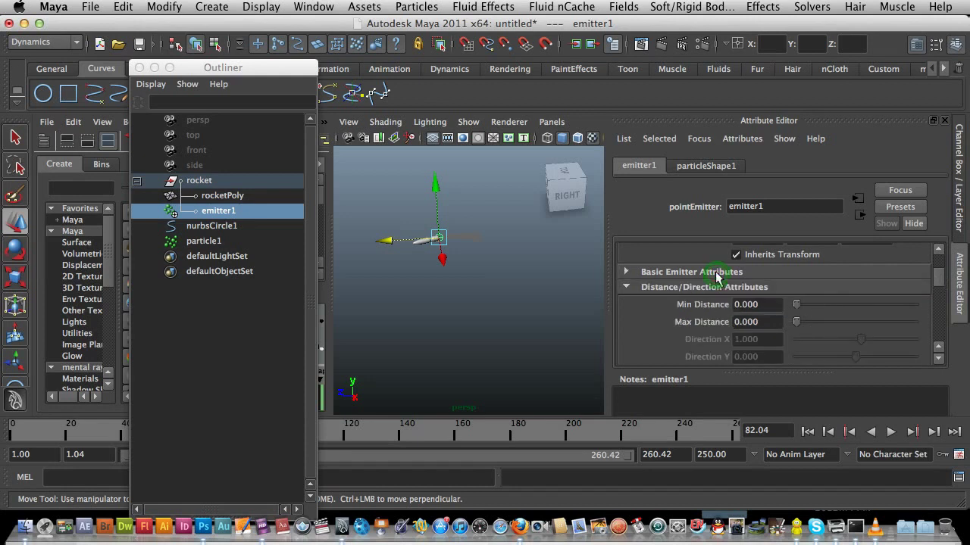
click(627, 272)
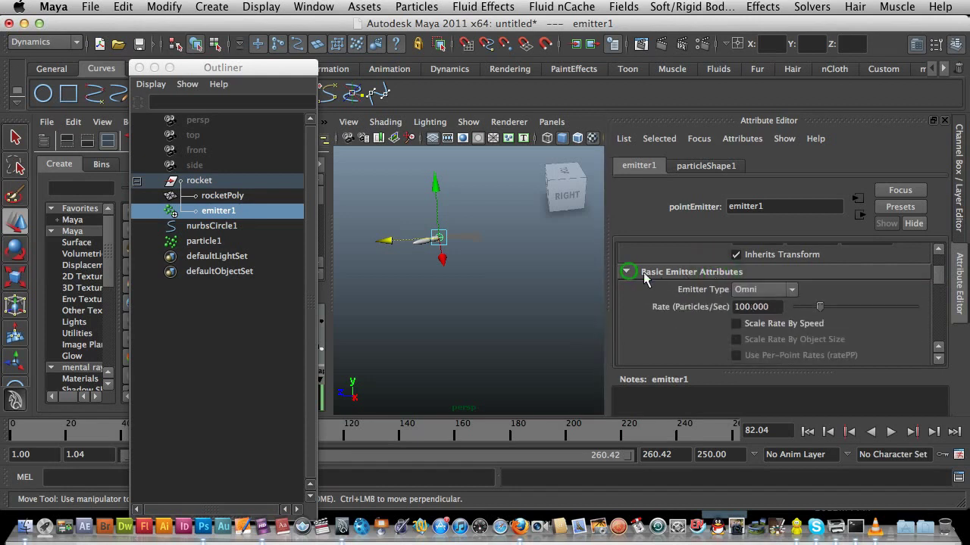
click(771, 307)
drag(773, 307, 728, 308)
text(4)
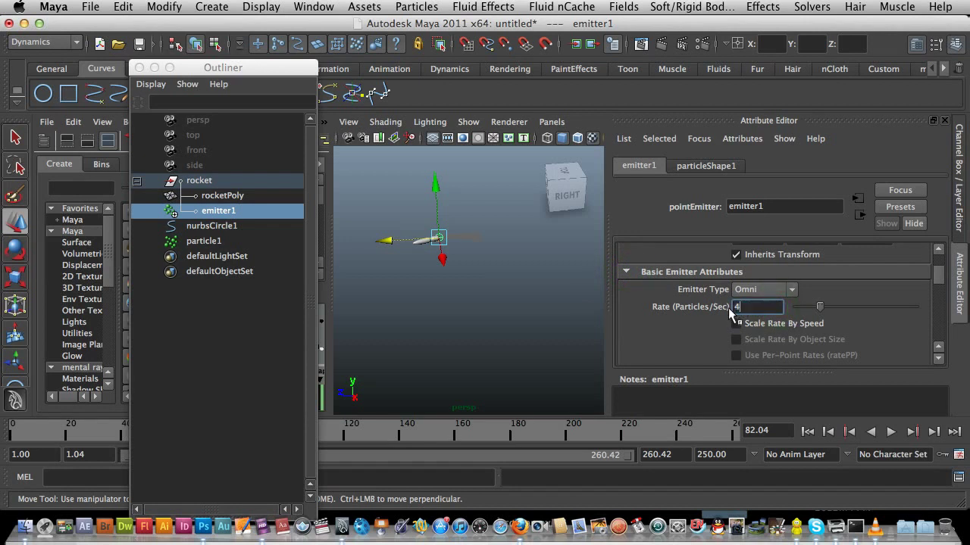
key(Return)
Step: Replay the animation from the start to check the trail at the new emission rate
click(807, 432)
click(890, 433)
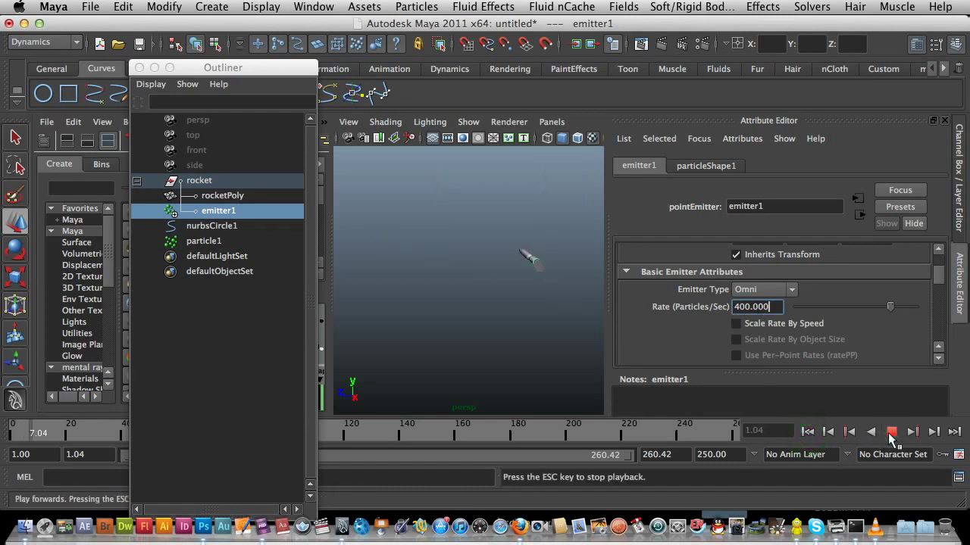
click(890, 433)
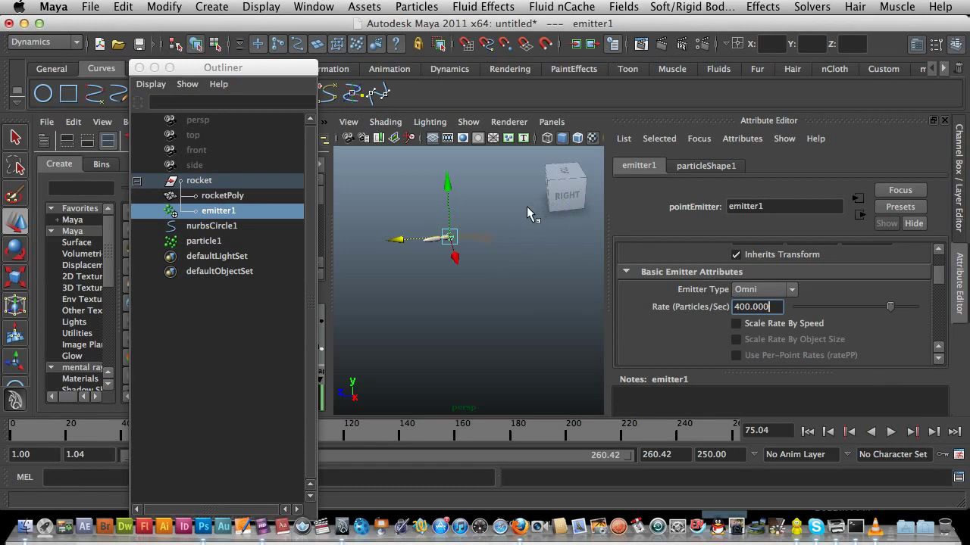
Step: Set particleShape1's lifespan mode to Random range, with a lifespan of 2 and a lifespan random of 0.2
click(704, 166)
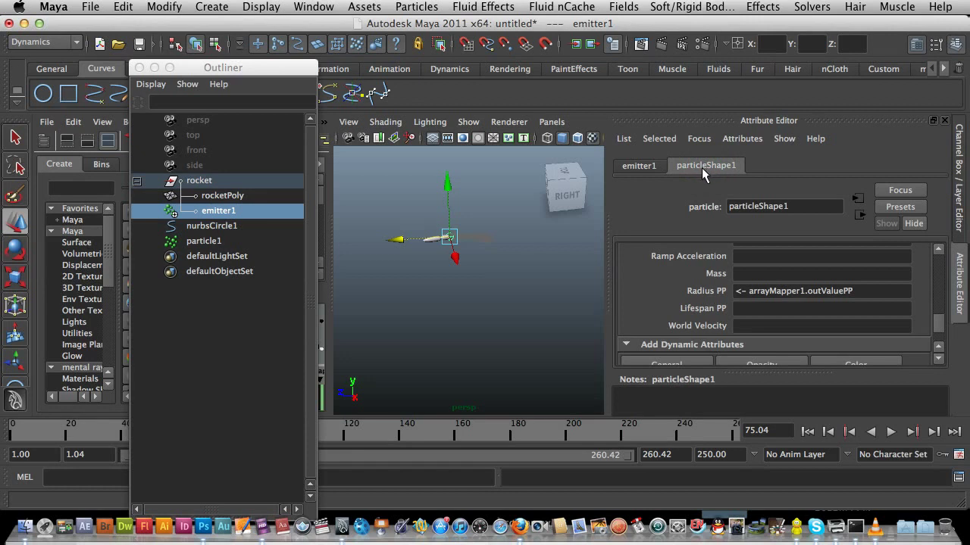
drag(939, 334, 947, 284)
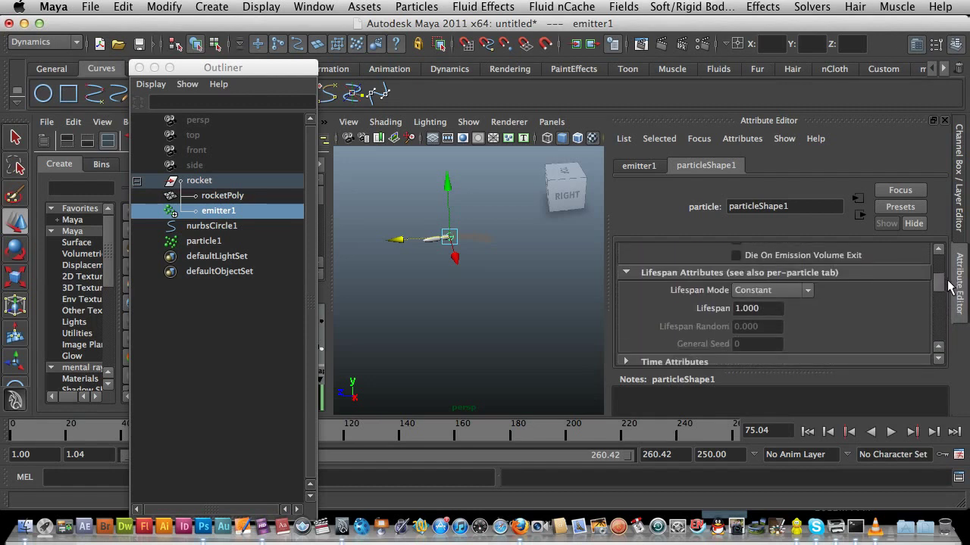
click(760, 288)
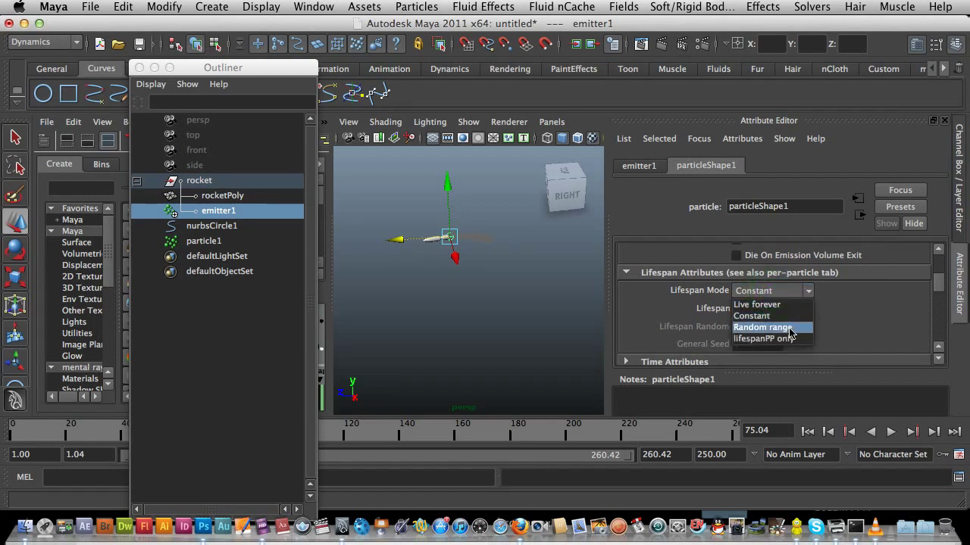
click(787, 328)
click(757, 308)
text(2)
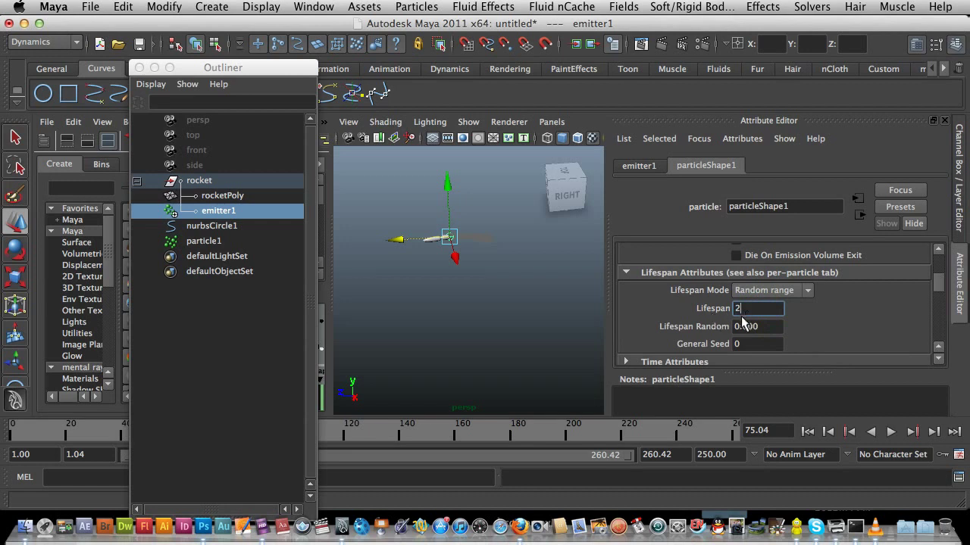
key(Tab)
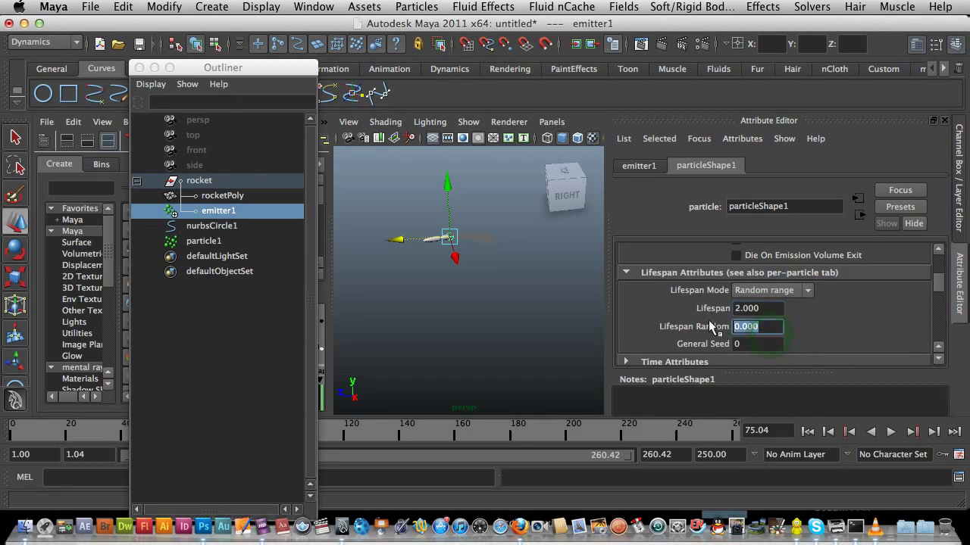
text(.2)
key(Return)
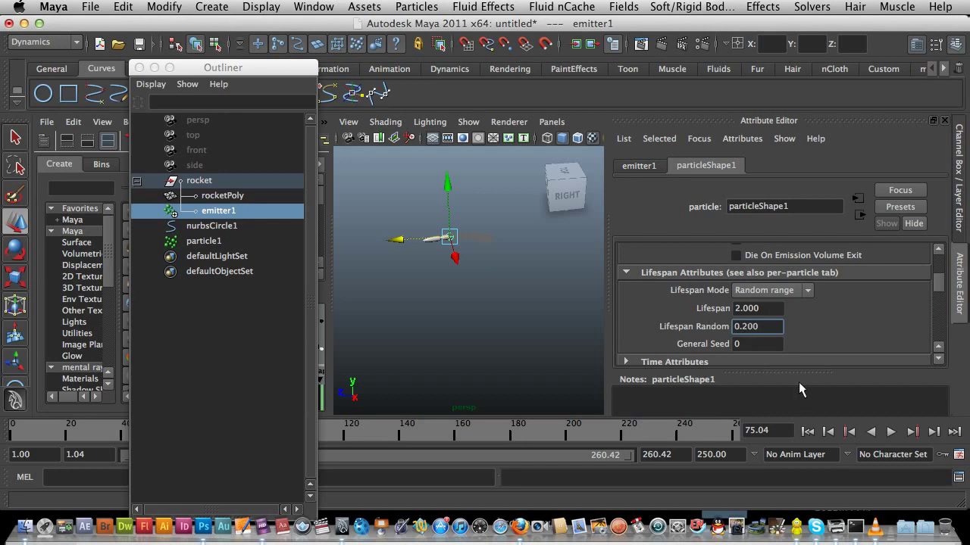
Step: Play the animation from the start to check the exhaust trail with the random lifespan
click(807, 431)
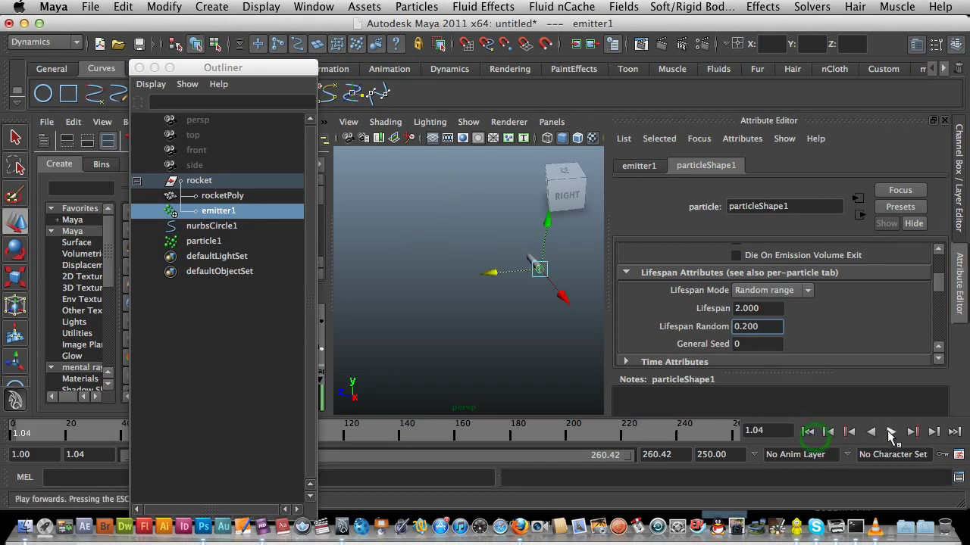
click(890, 432)
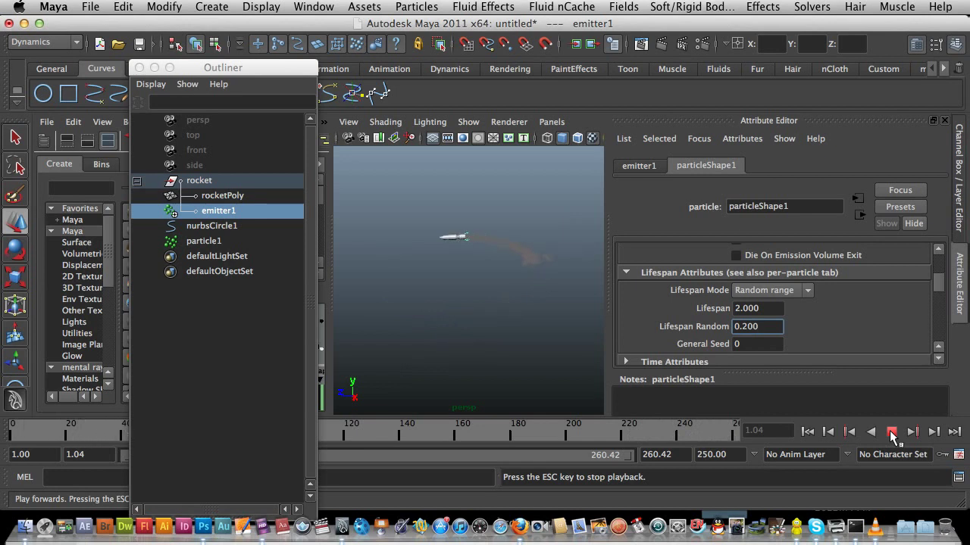
click(891, 432)
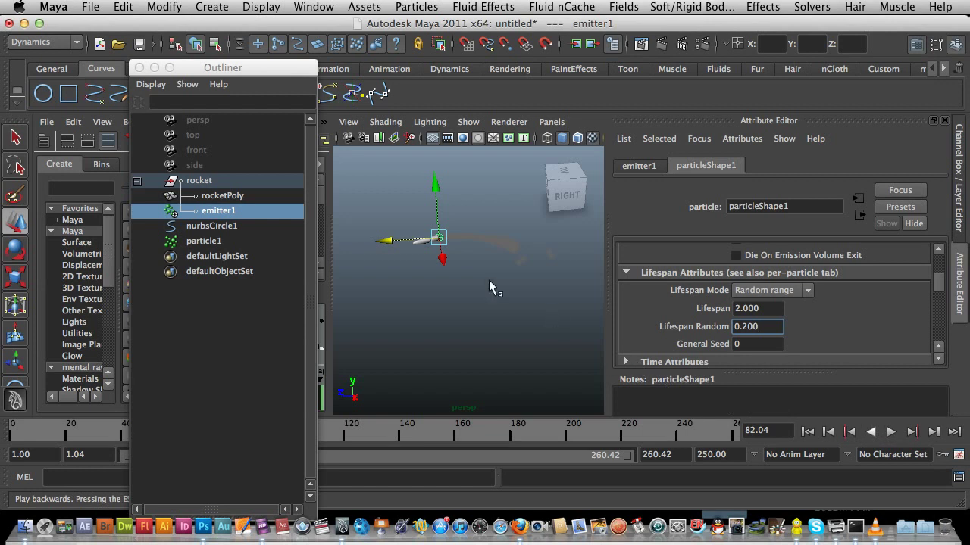
Step: Add a turbulence field that affects particle1
click(214, 240)
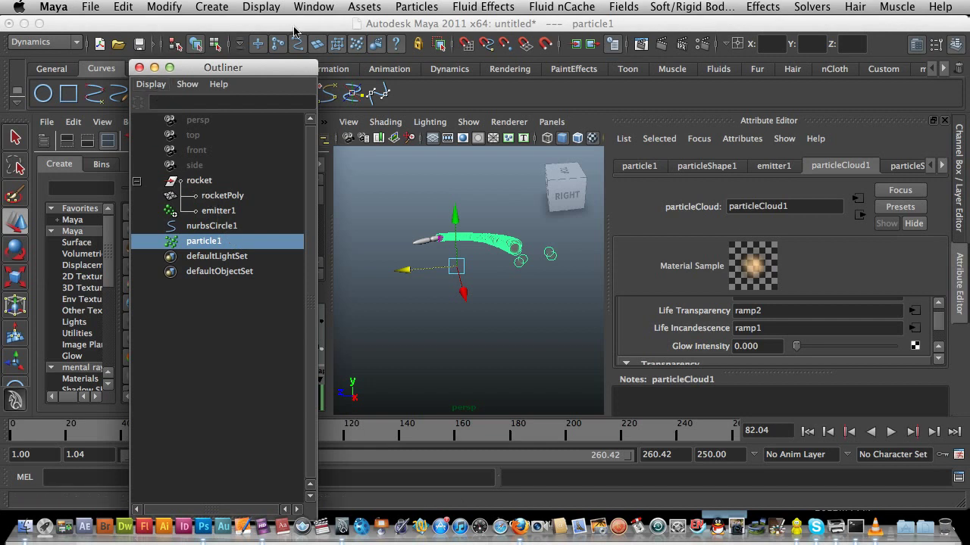
click(627, 8)
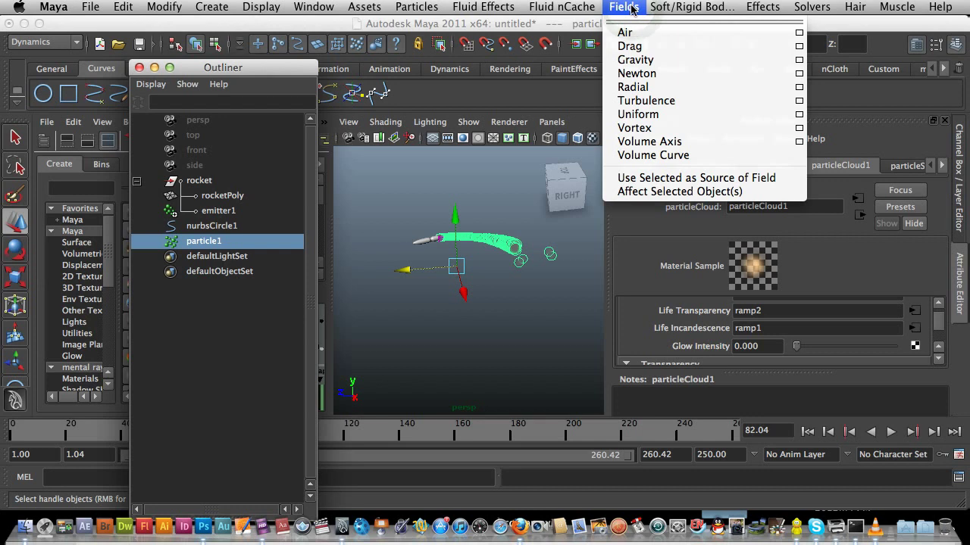
click(740, 101)
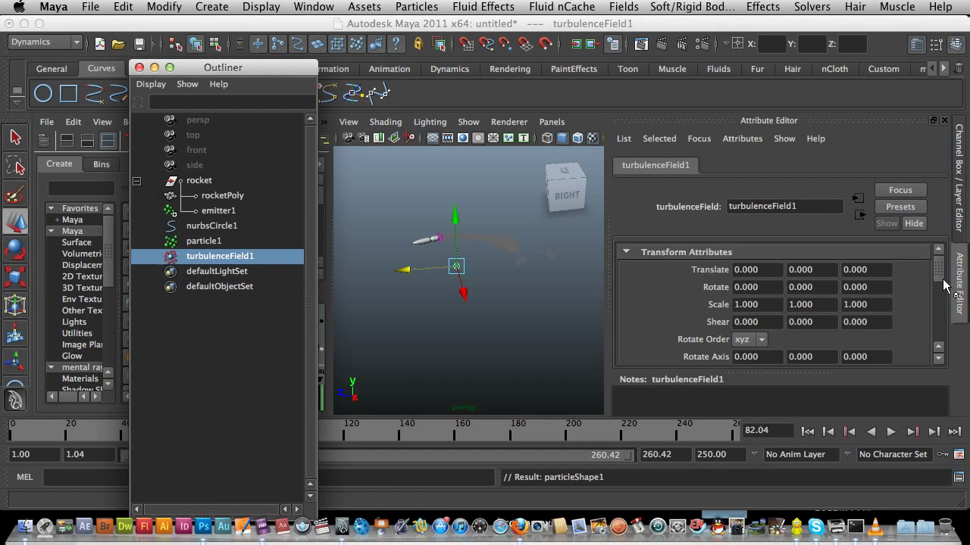
Step: Set the turbulence field's attenuation to 0 and its magnitude to 2.5
drag(942, 275, 941, 304)
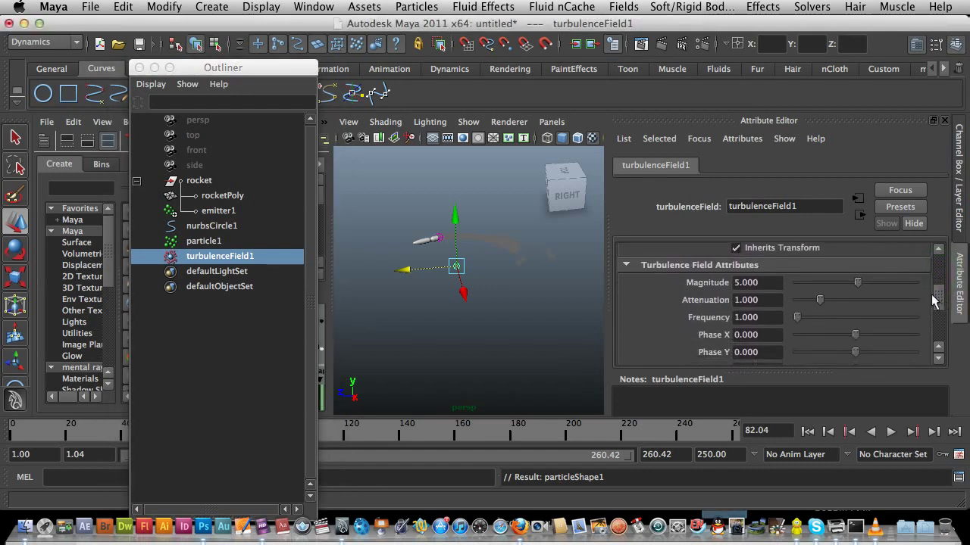
double_click(741, 300)
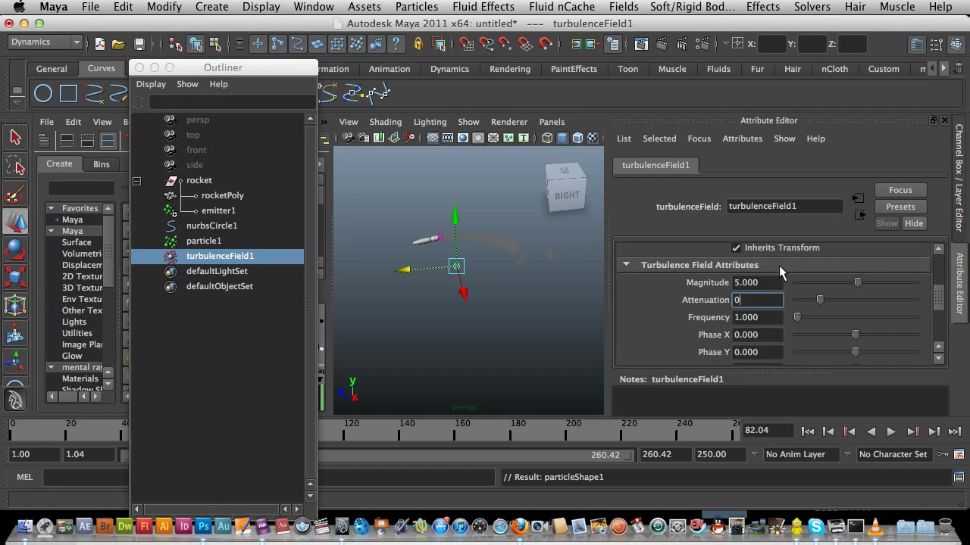
drag(761, 281, 727, 288)
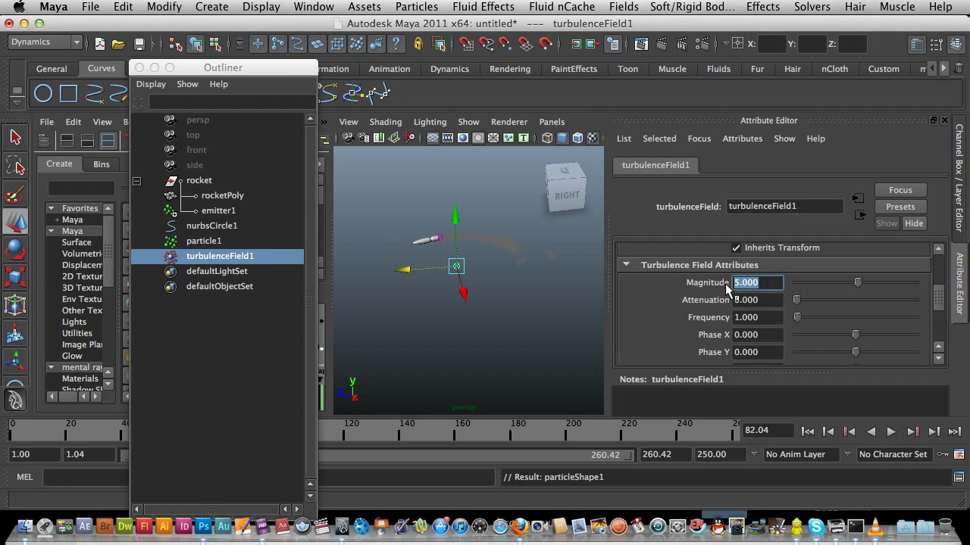
text(2.5)
key(Return)
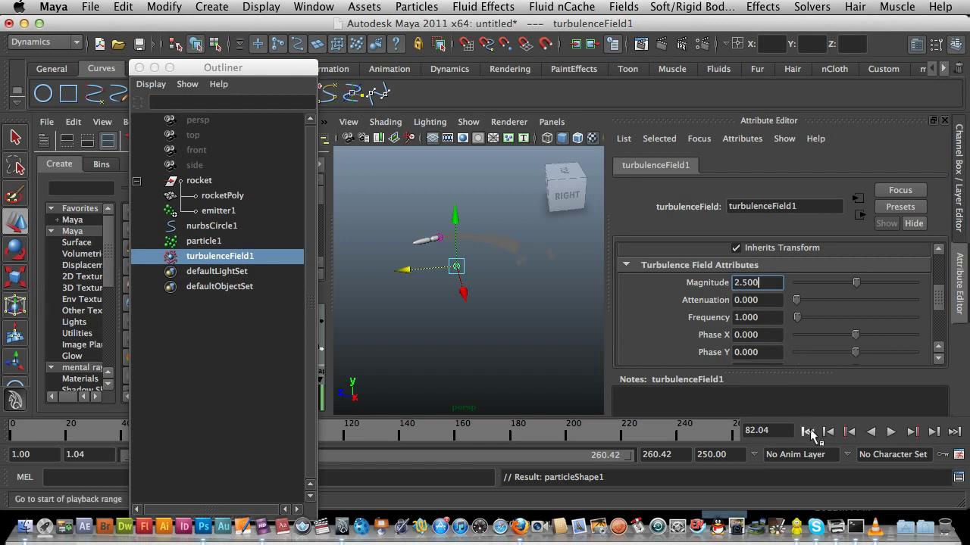
Step: Replay the animation from the start to check how the turbulence disturbs the exhaust trail, stopping around frame 215
click(808, 431)
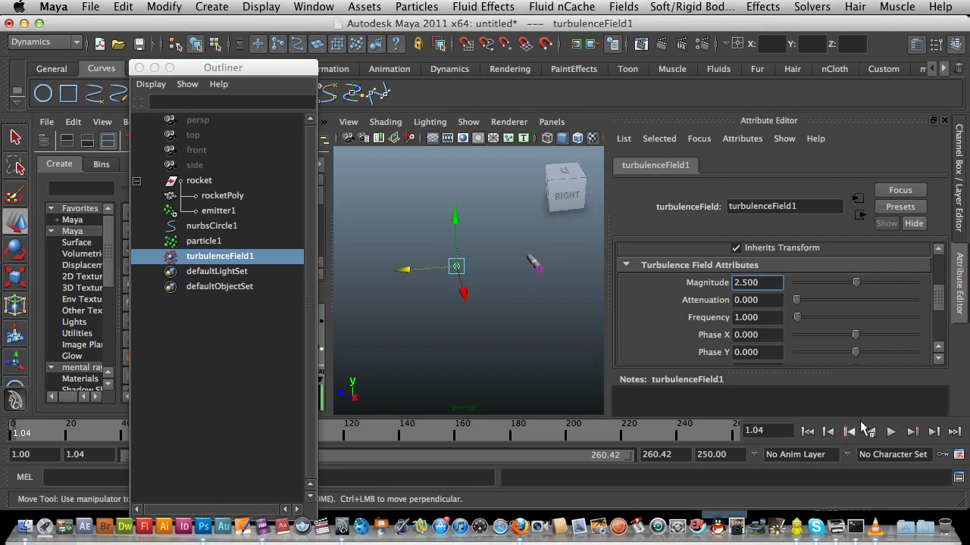
click(891, 431)
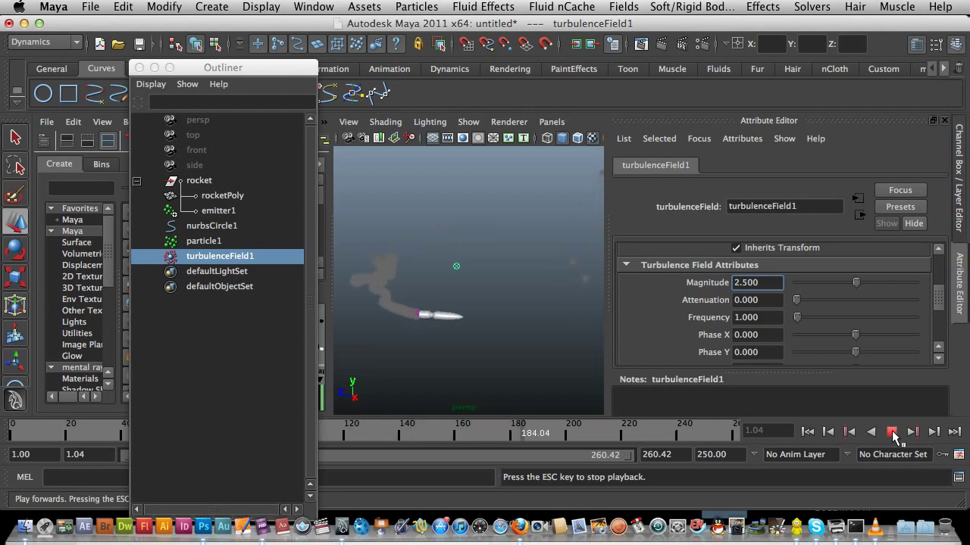
click(891, 431)
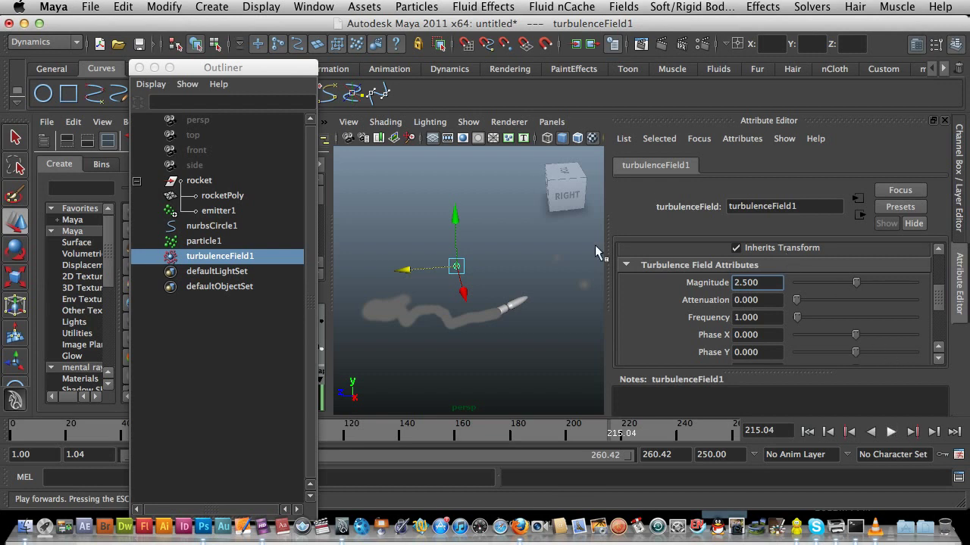
Step: Render the current frame with a closer view of the rocket and its trail, and close the render after viewing it
drag(456, 291, 459, 296)
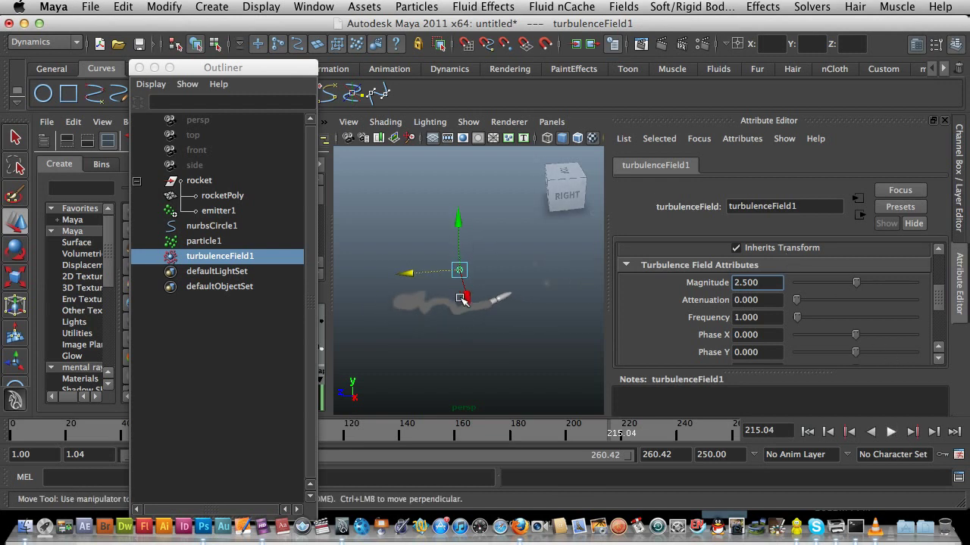
scroll(462, 299, up, 3)
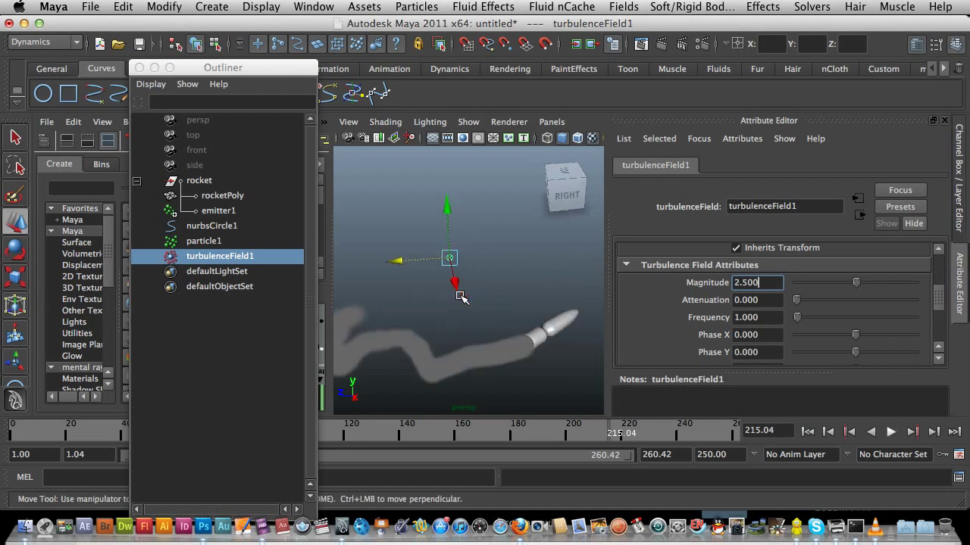
click(657, 47)
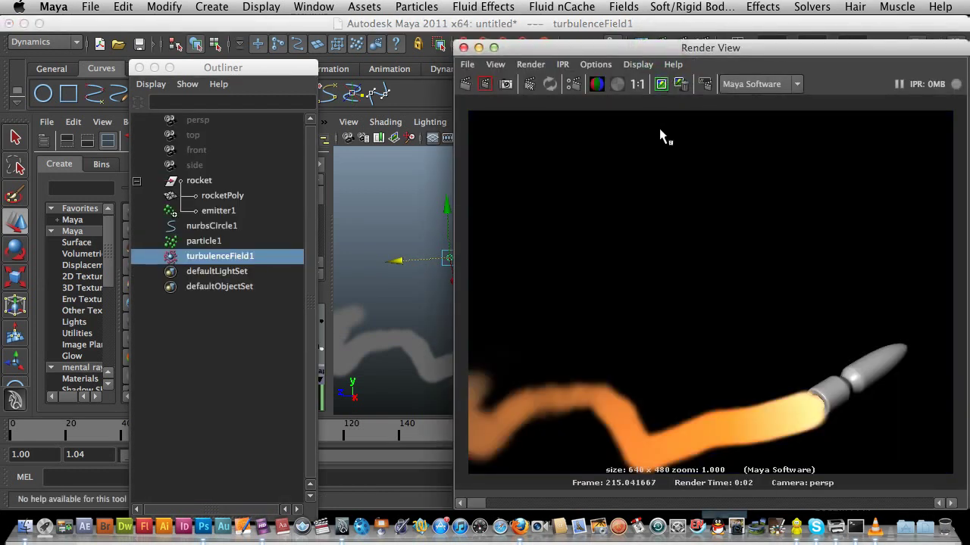
click(462, 48)
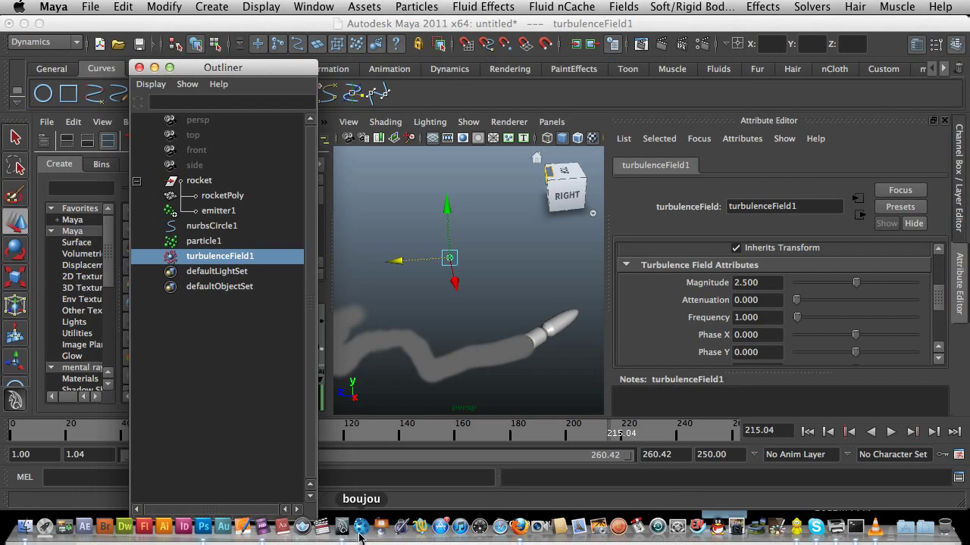
click(262, 528)
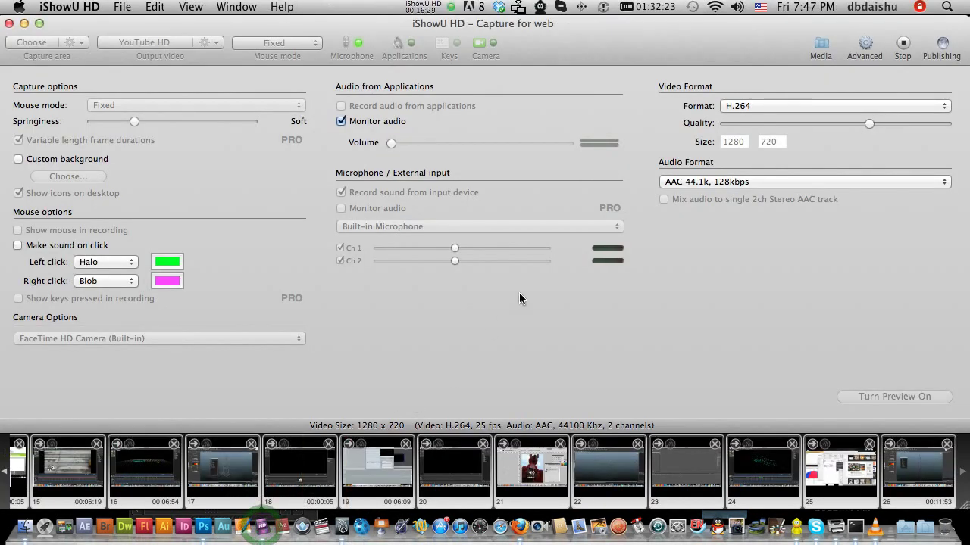